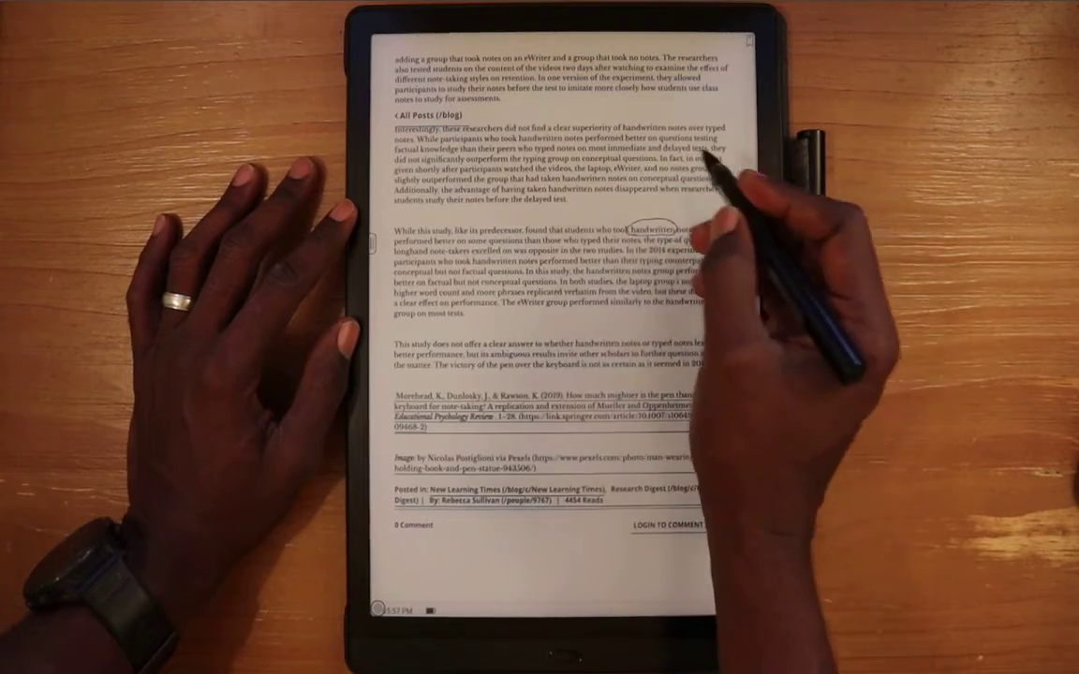
# - Draw a check mark above 'found' and switch the pen to a red marker brush
pyautogui.moveTo(536, 218); pyautogui.dragTo(543, 213)
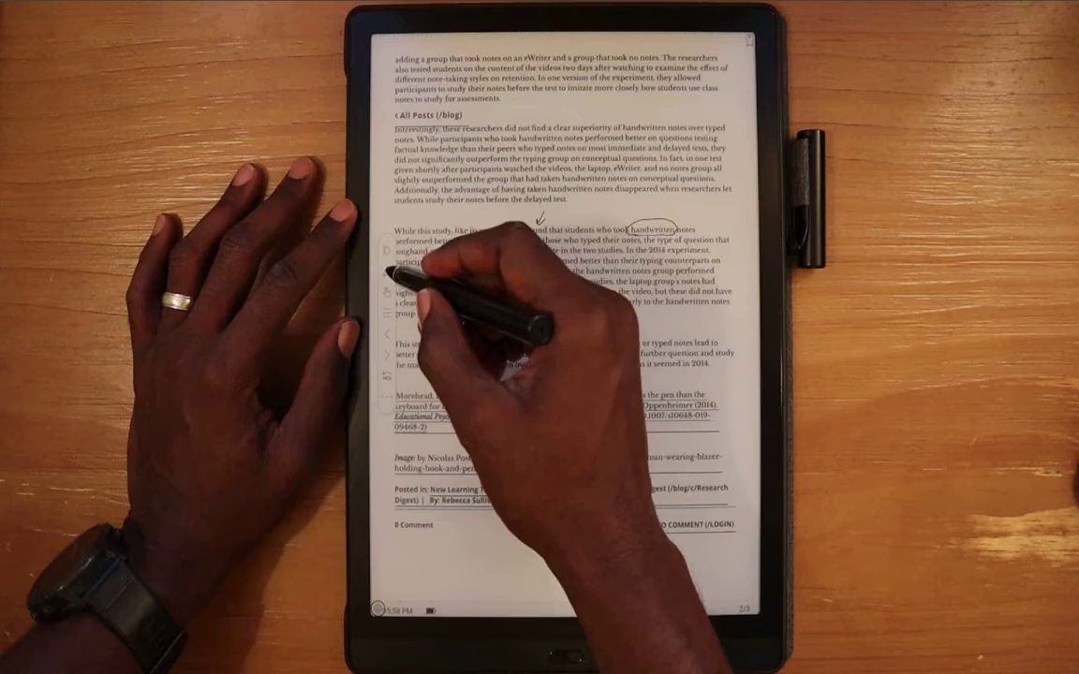
pyautogui.click(384, 272)
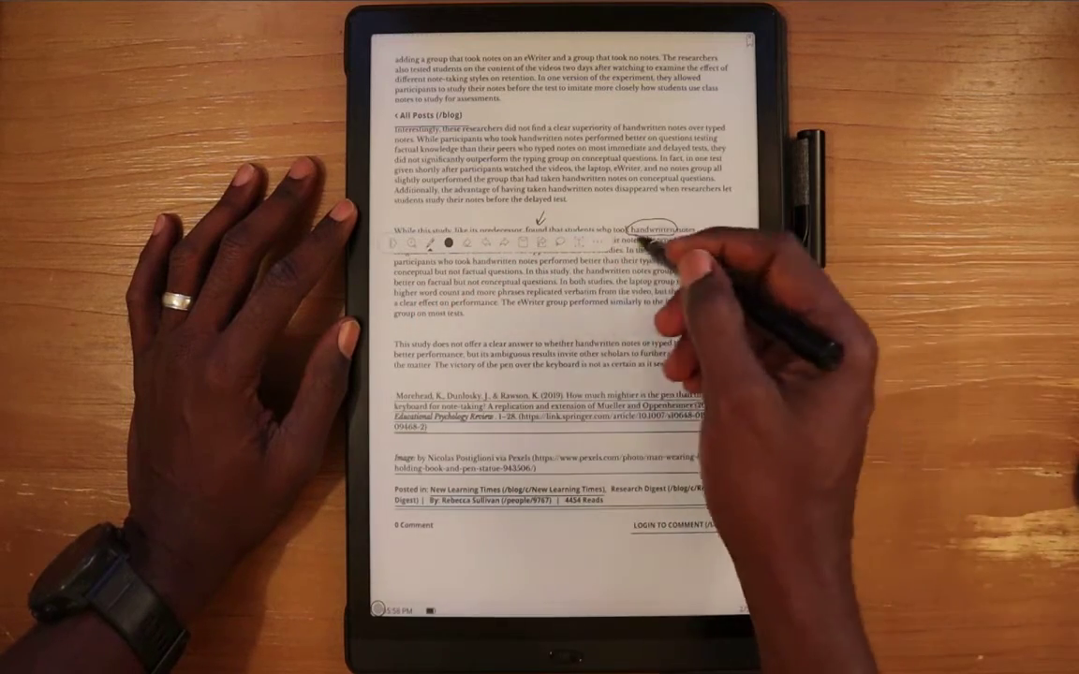
pyautogui.click(449, 243)
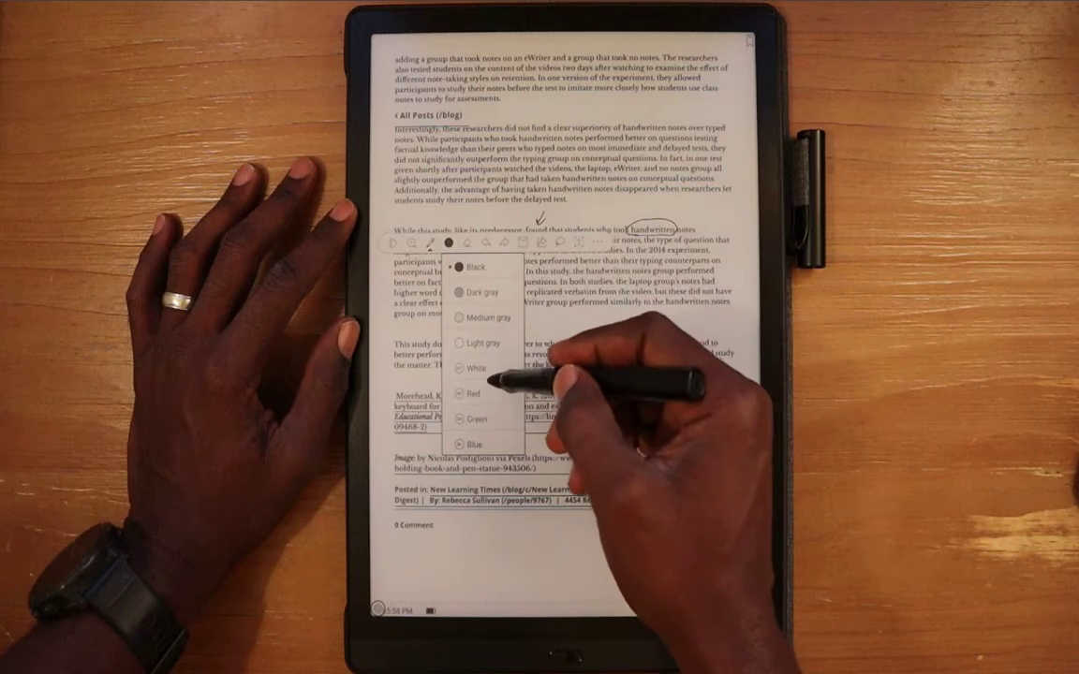
pyautogui.click(475, 394)
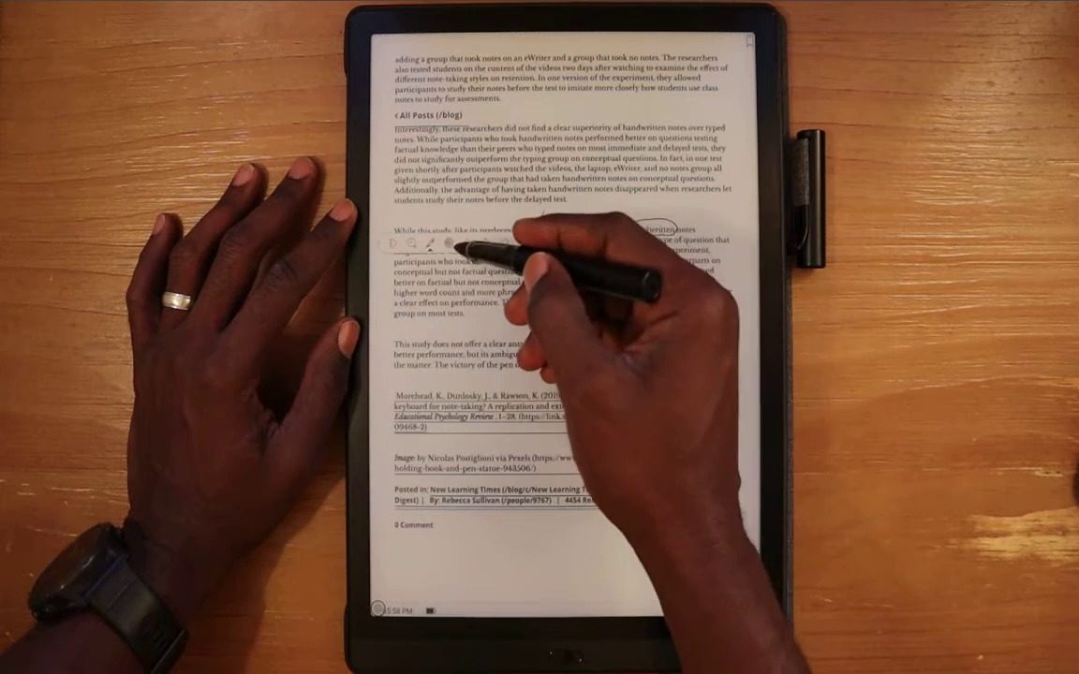
pyautogui.click(430, 243)
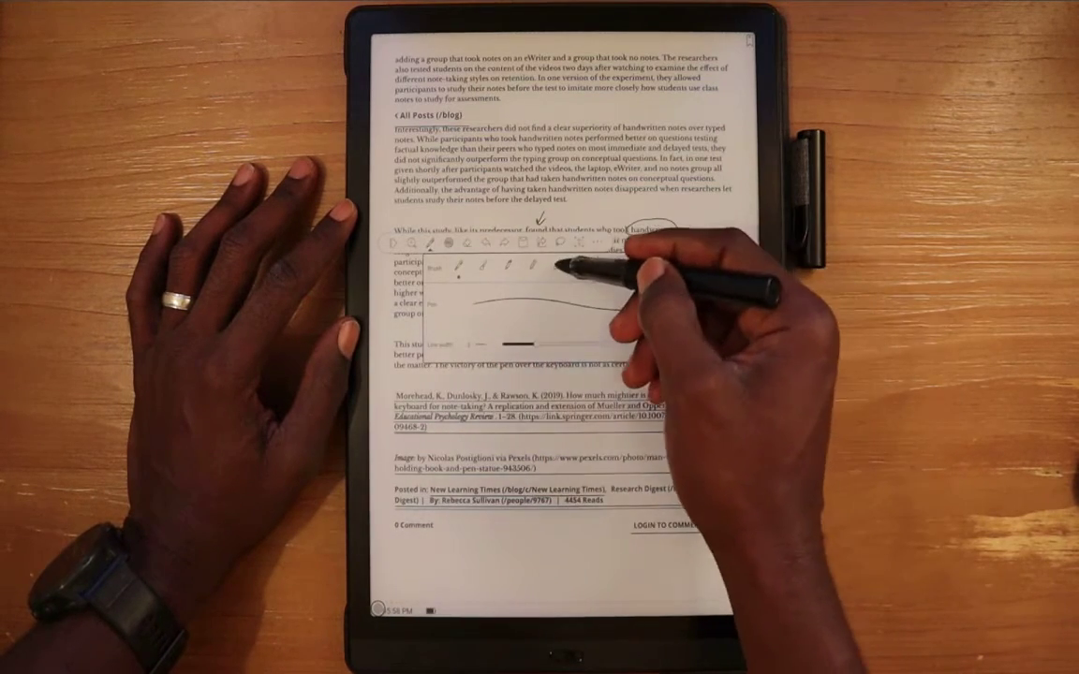
pyautogui.click(556, 266)
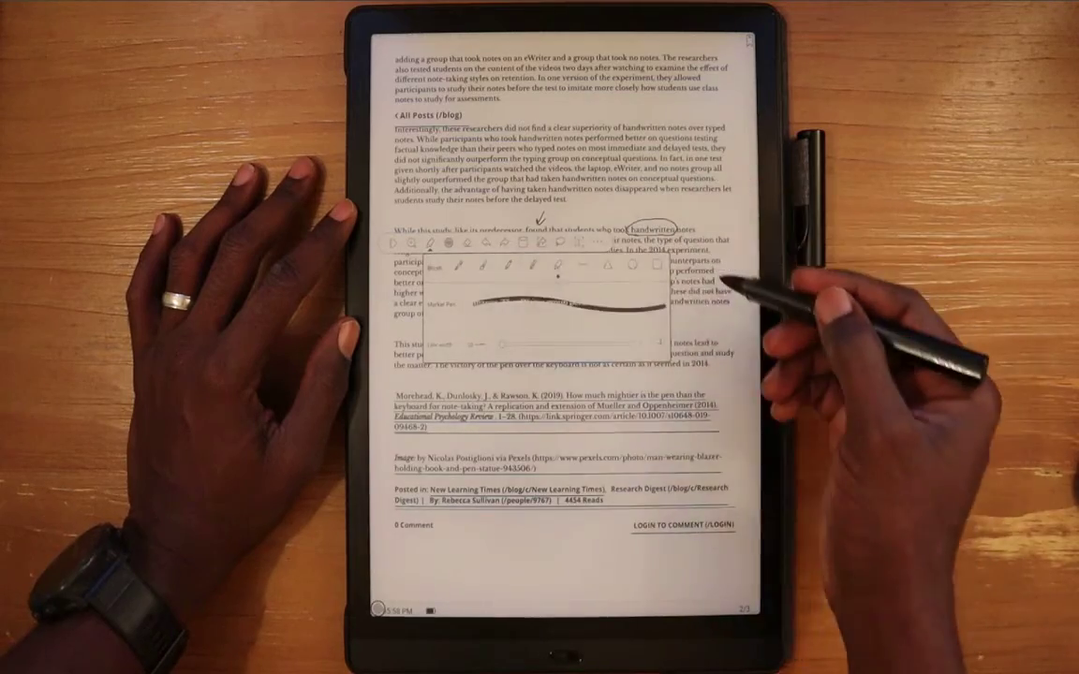
pyautogui.click(726, 292)
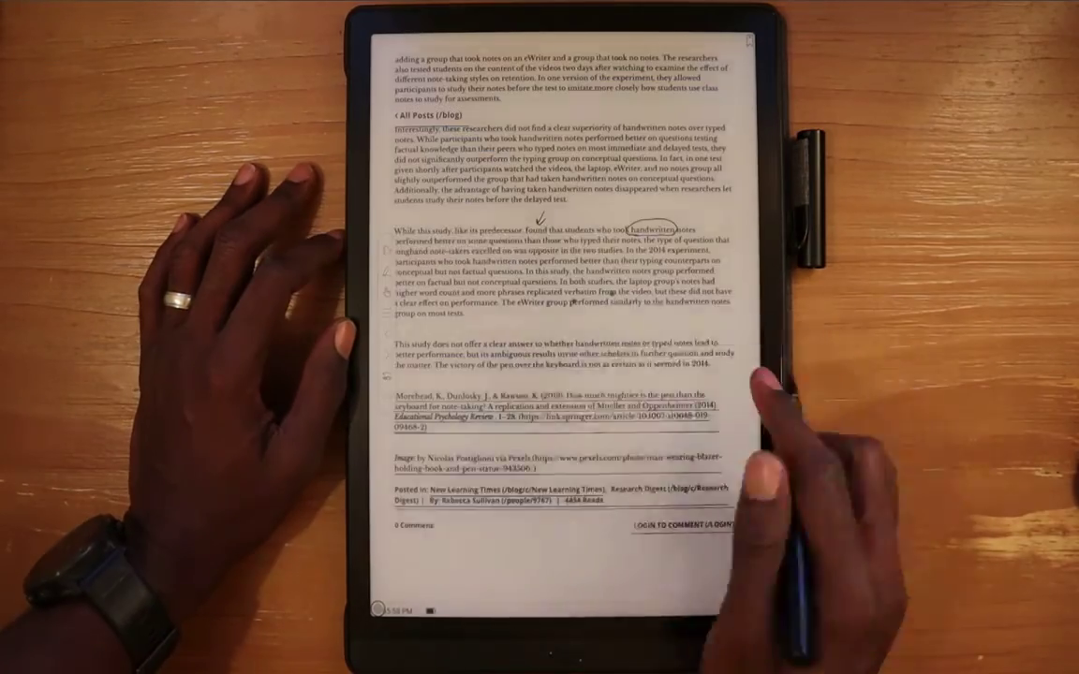
# - Mark over 'performed' and handwrite 'This', 'and this is' and 'paint', using a thicker stroke for 'paint'
pyautogui.moveTo(573, 302); pyautogui.dragTo(614, 303)
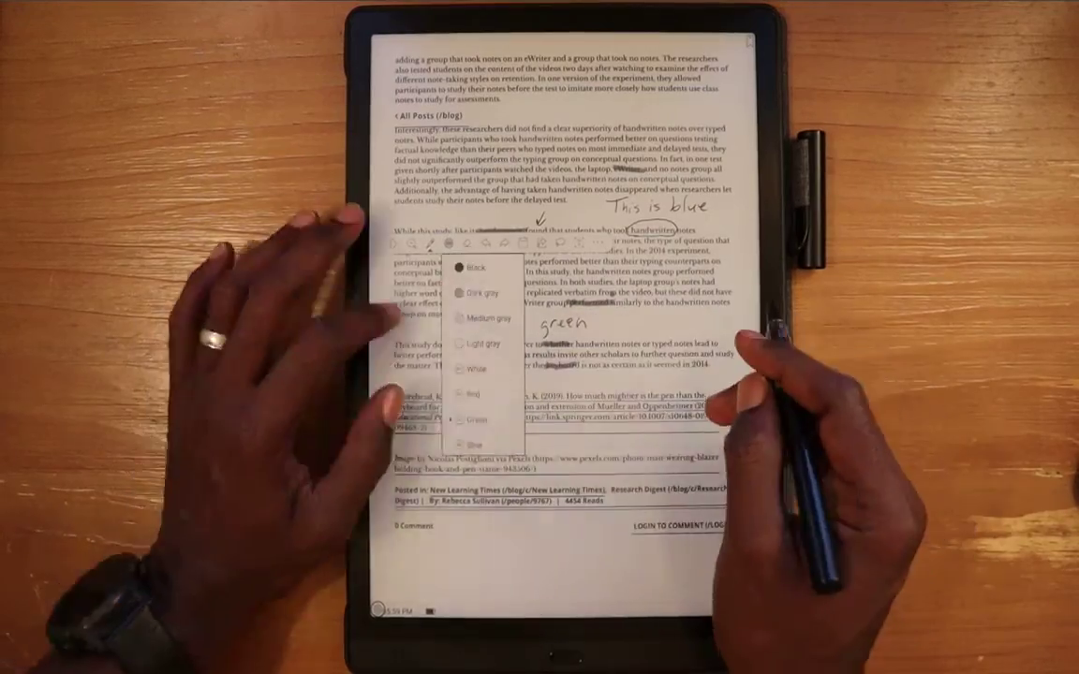
pyautogui.click(473, 394)
pyautogui.moveTo(505, 323); pyautogui.dragTo(536, 326)
pyautogui.moveTo(604, 382); pyautogui.dragTo(698, 382)
pyautogui.click(429, 244)
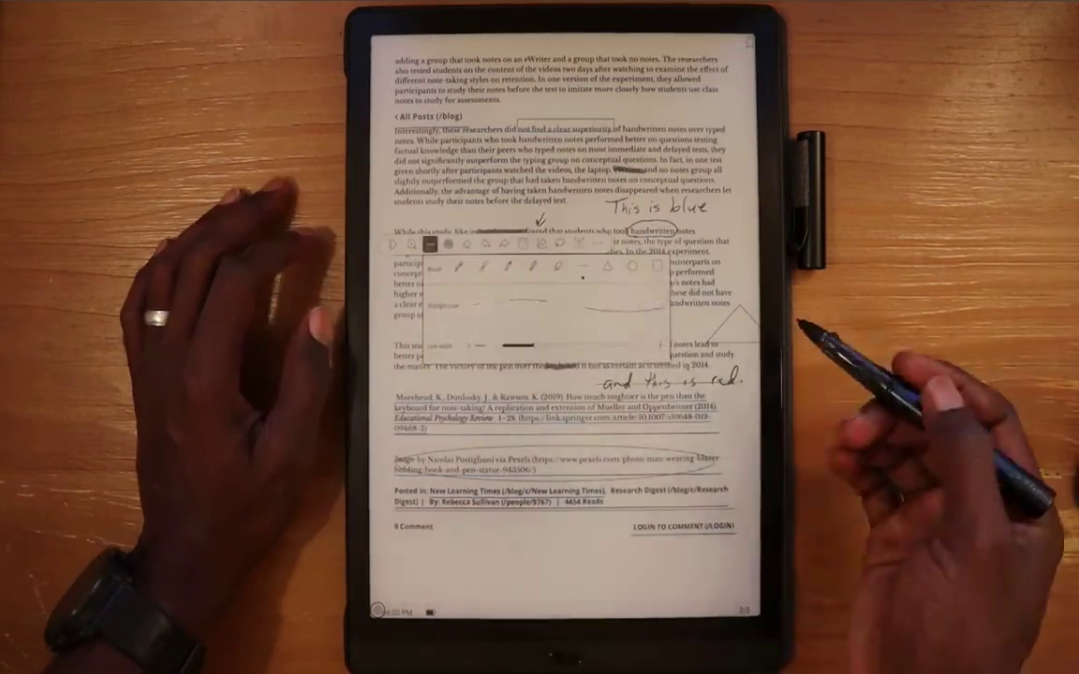
pyautogui.click(609, 218)
pyautogui.moveTo(663, 107); pyautogui.dragTo(722, 110)
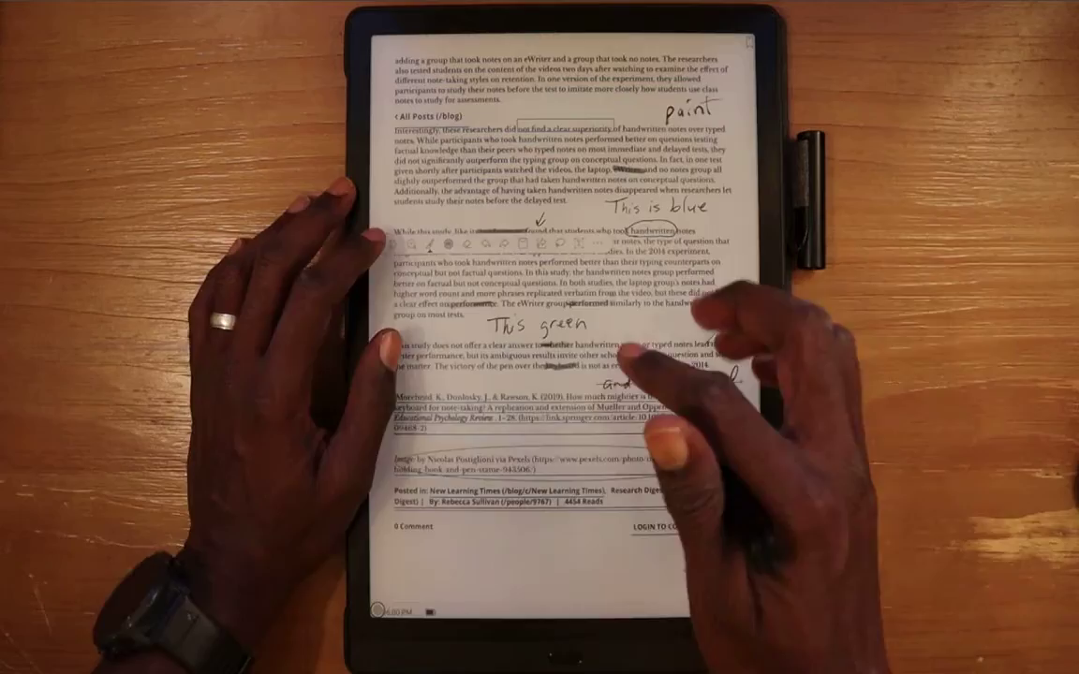
# - Select a line of the article and add a note to it
pyautogui.click(496, 201)
pyautogui.moveTo(492, 202); pyautogui.dragTo(385, 204)
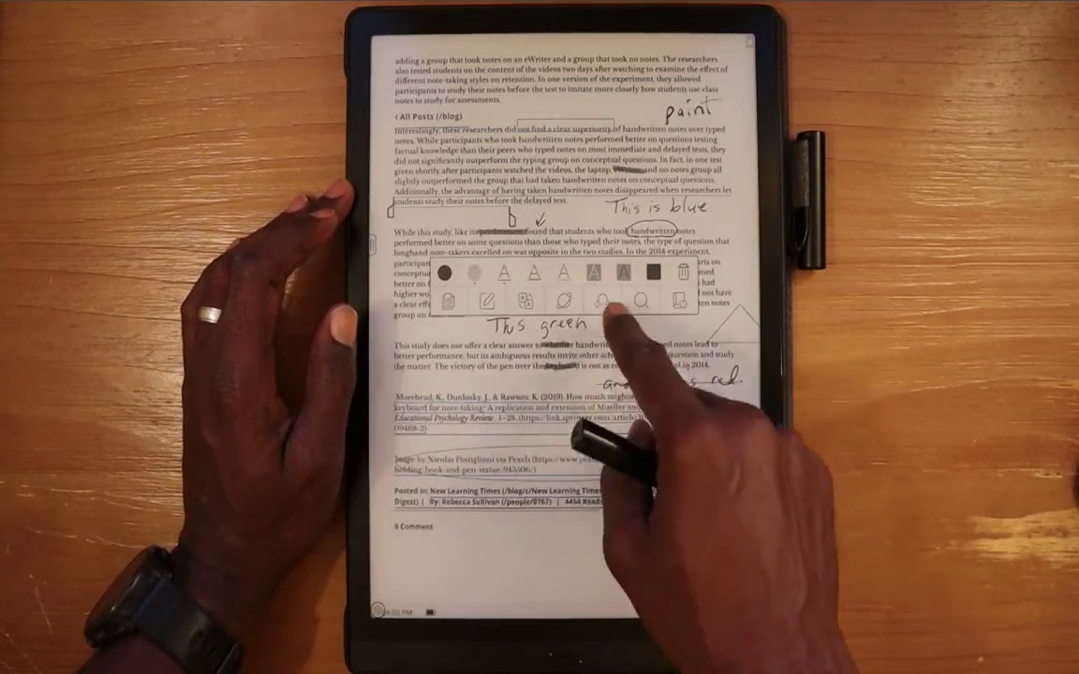
pyautogui.click(638, 302)
pyautogui.click(630, 379)
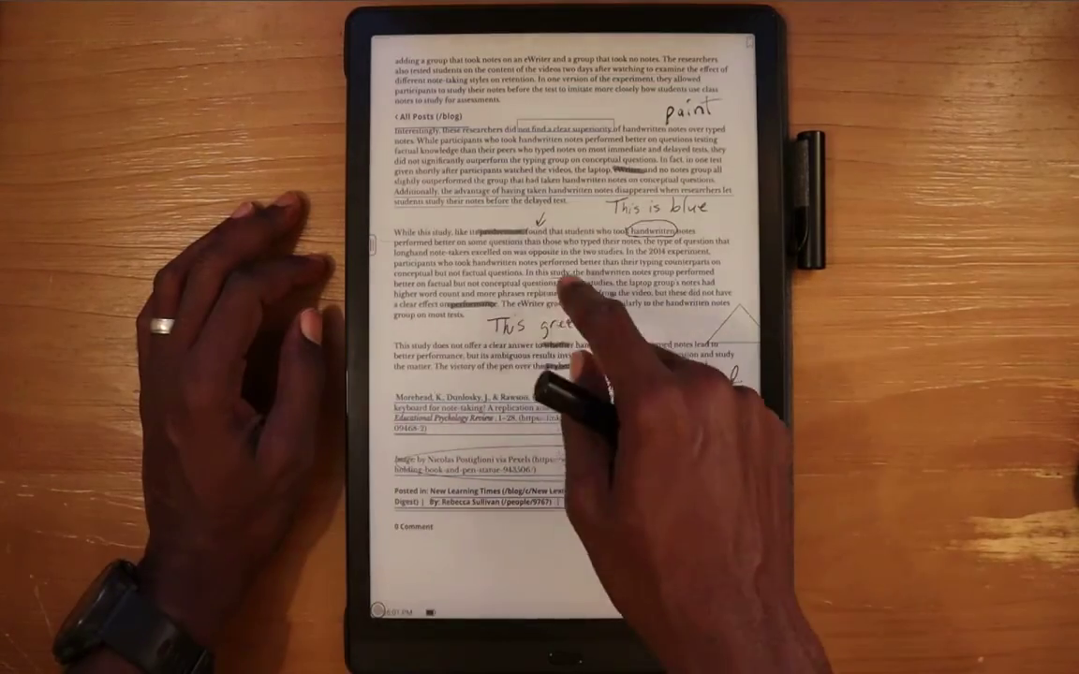
# - Annotate 'questions. In this study, the handwritten' with the typed note 'another annotation'
pyautogui.moveTo(482, 314); pyautogui.dragTo(589, 333)
pyautogui.click(487, 374)
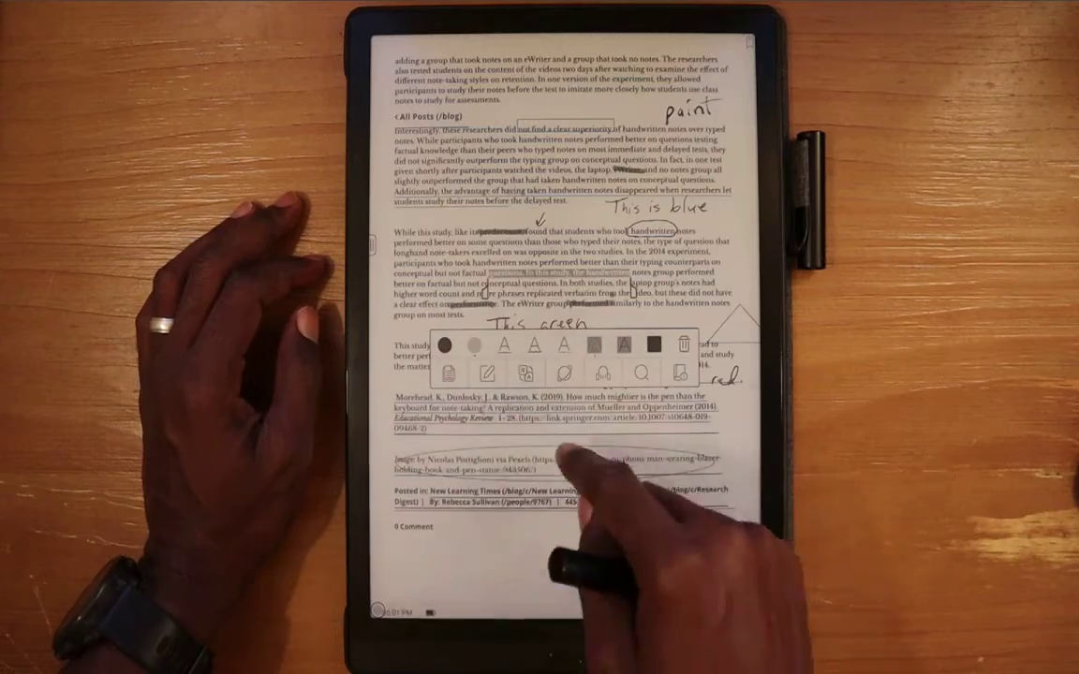
pyautogui.write('another annotation')
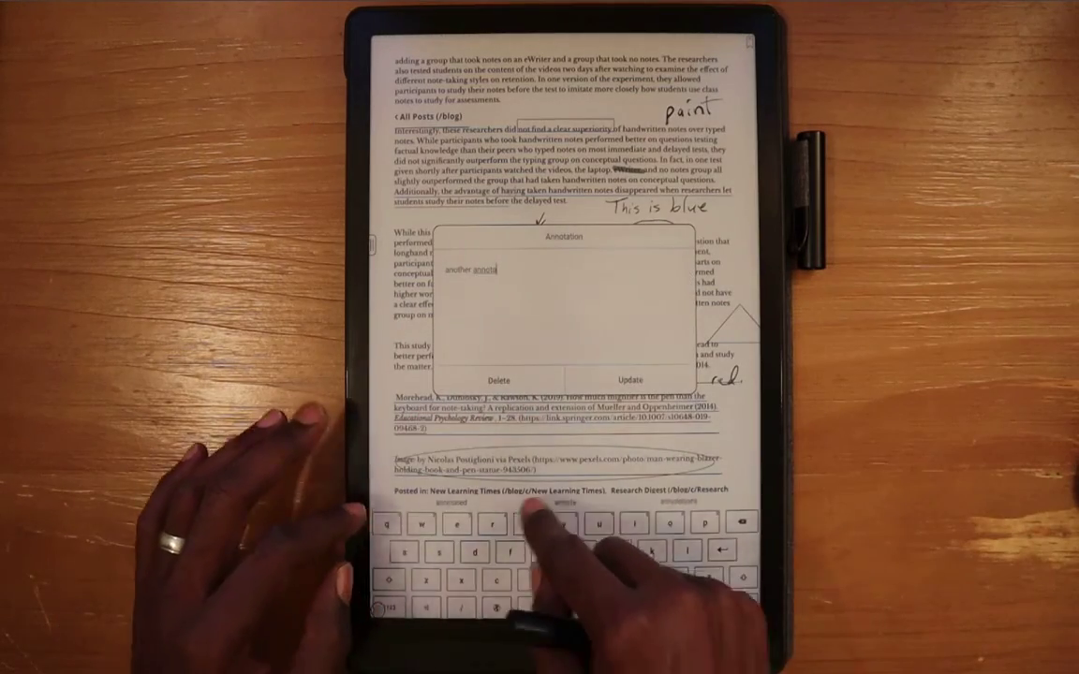
pyautogui.click(630, 379)
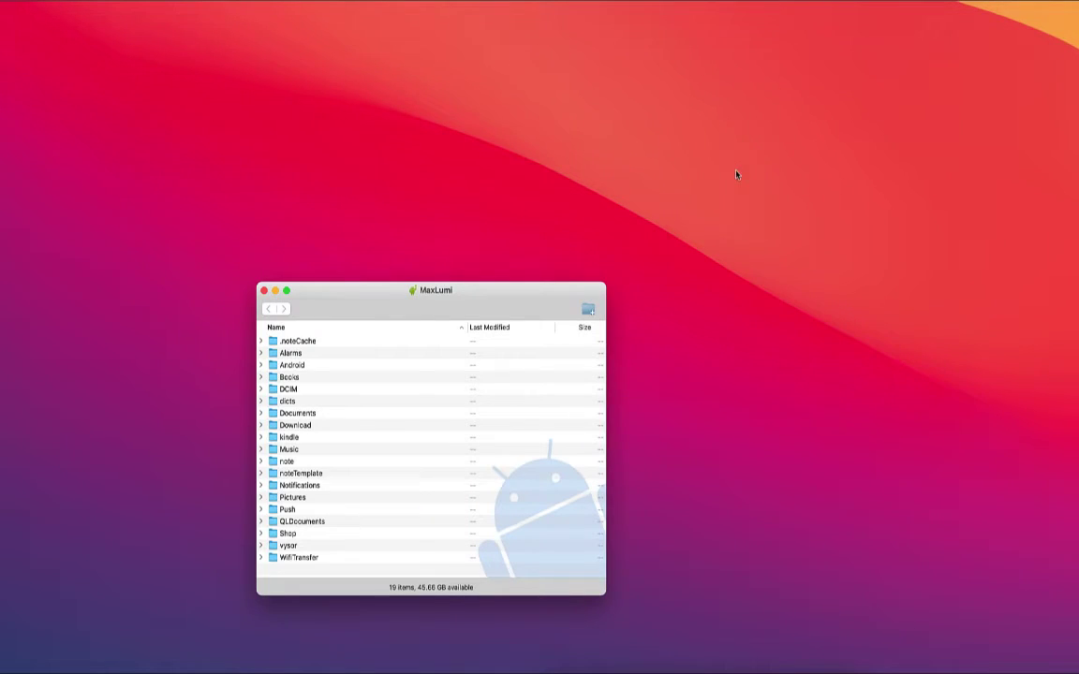
# - Copy 'Writing Notes By Hand Might Not Be Better than Typing.pdf' from the Download folder to the desktop
pyautogui.doubleClick(314, 424)
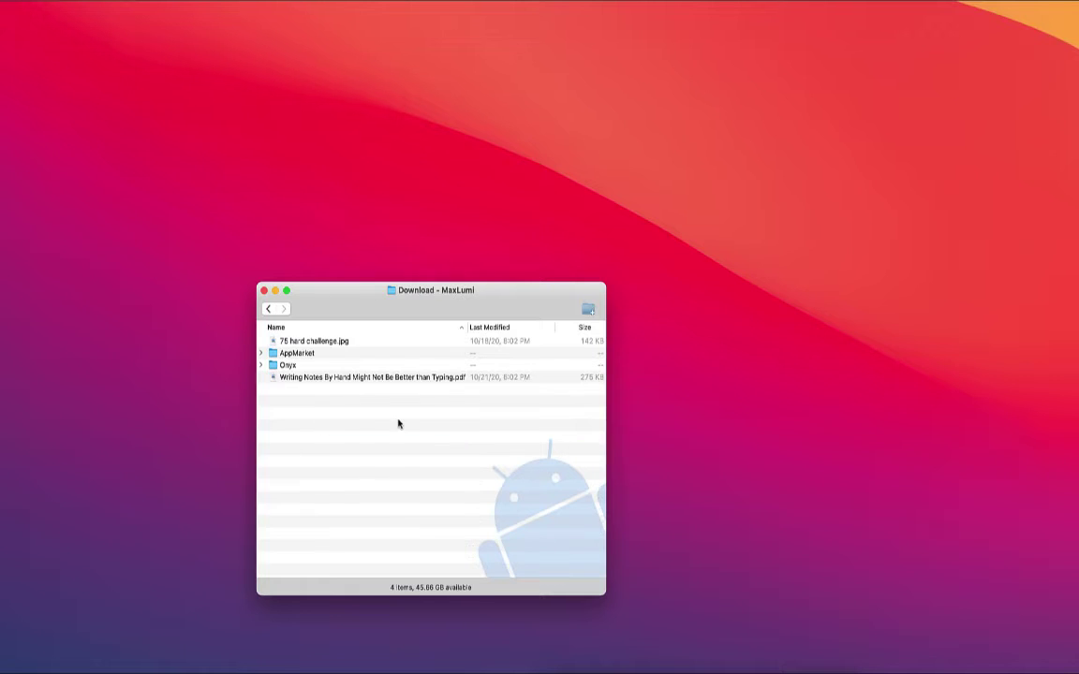
pyautogui.click(338, 377)
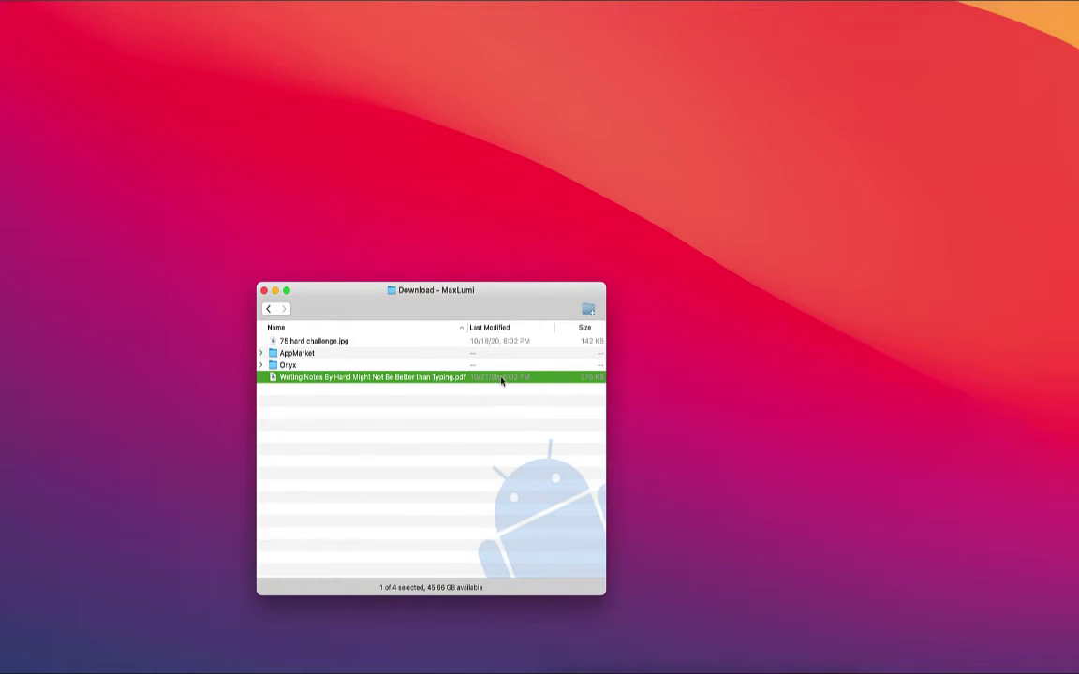
pyautogui.doubleClick(417, 378)
pyautogui.moveTo(739, 250); pyautogui.dragTo(739, 246)
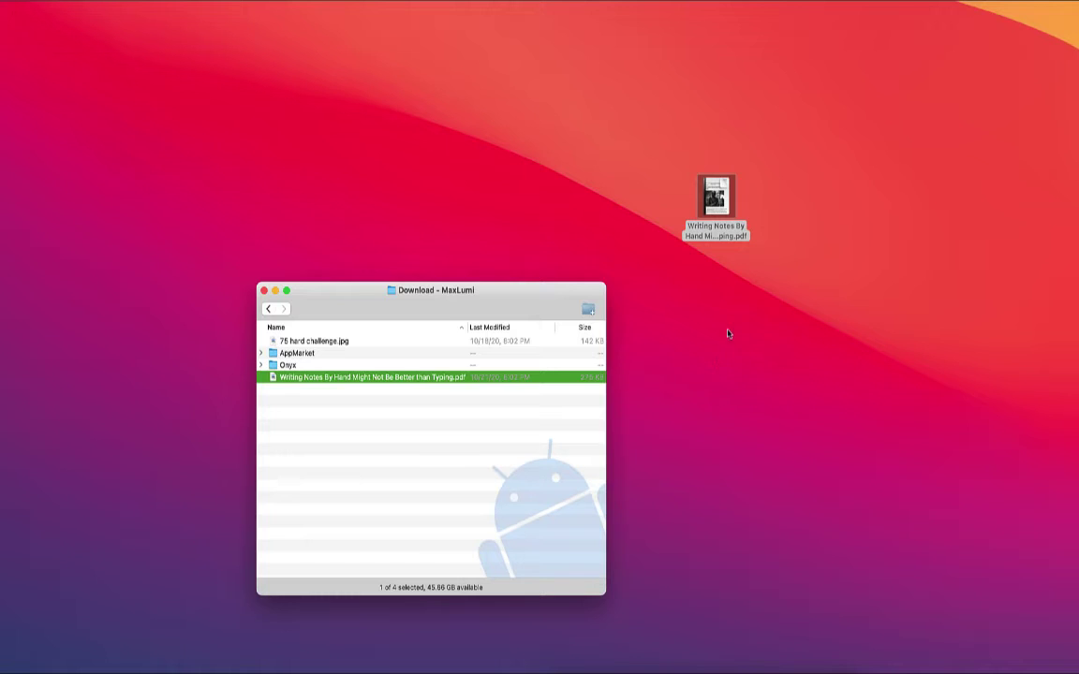
# - Open the copied PDF in Preview and enlarge the window to the left and right
pyautogui.click(727, 227)
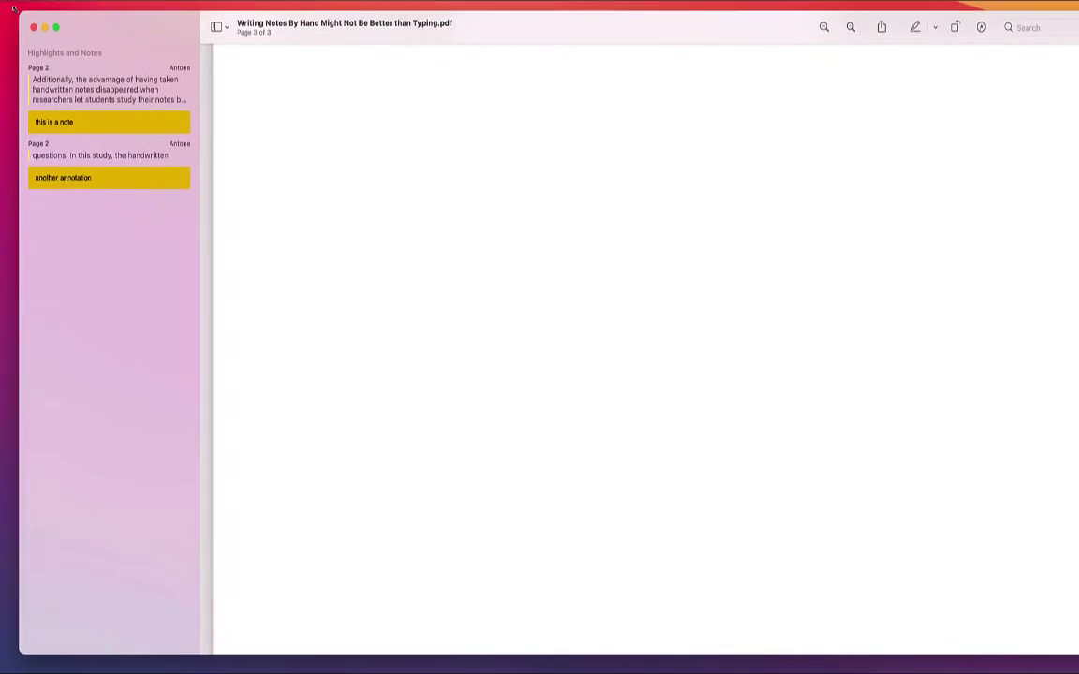
pyautogui.moveTo(14, 8); pyautogui.dragTo(5, 7)
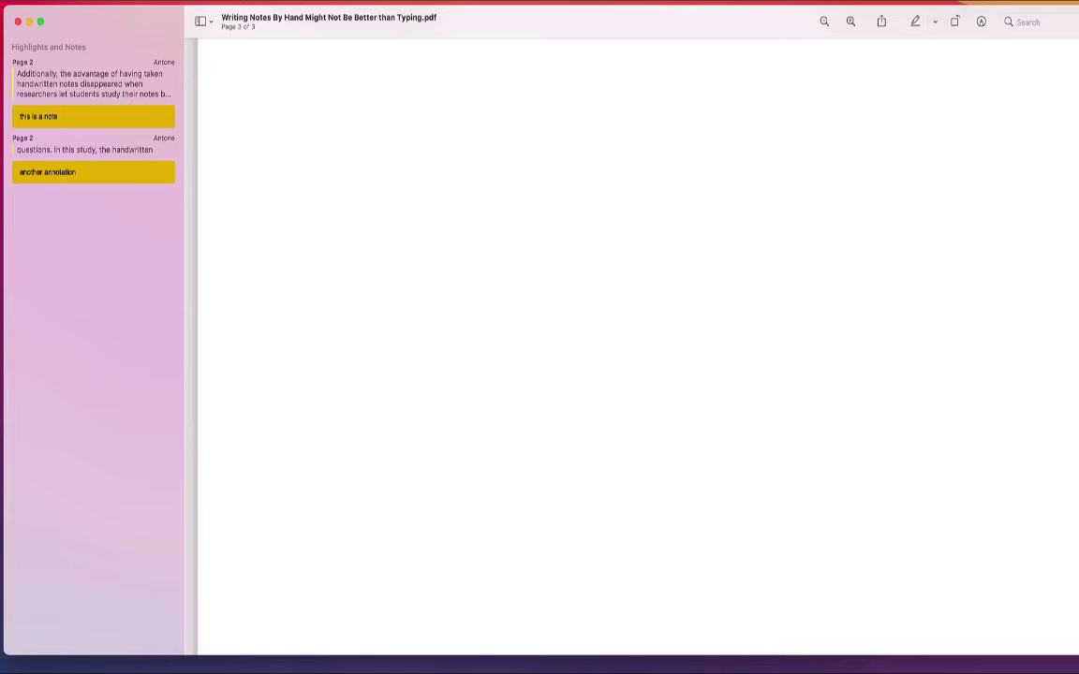
pyautogui.moveTo(1077, 7)
pyautogui.mouseDown()
pyautogui.moveTo(1030, 10)
pyautogui.moveTo(1069, 10)
pyautogui.mouseUp()
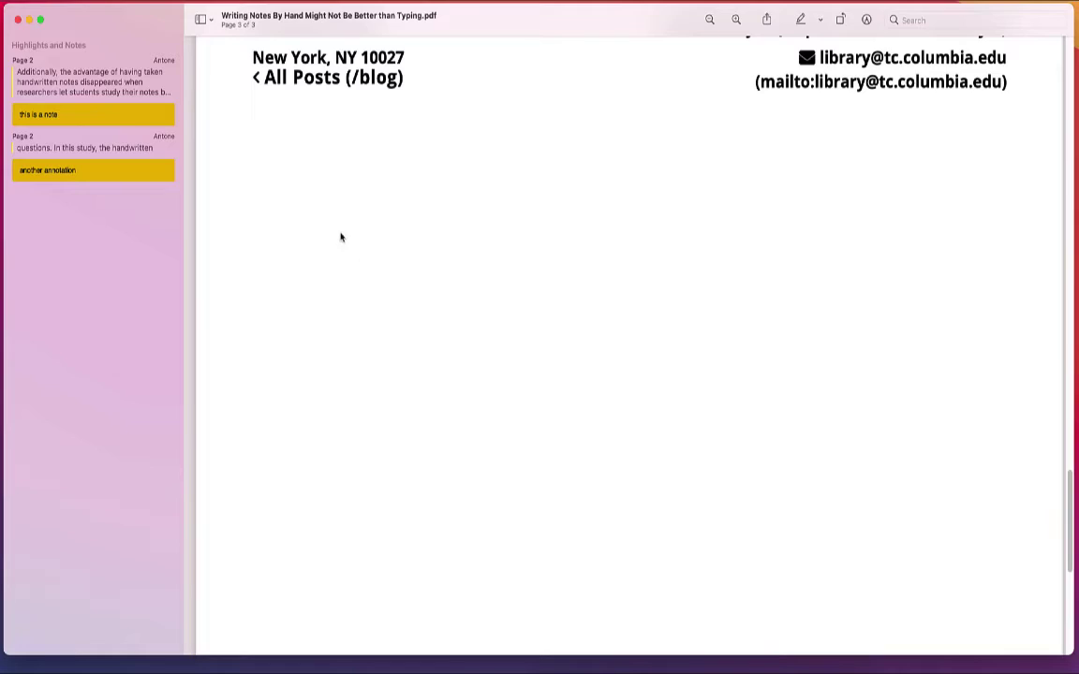
pyautogui.scroll(20, 586, 268)
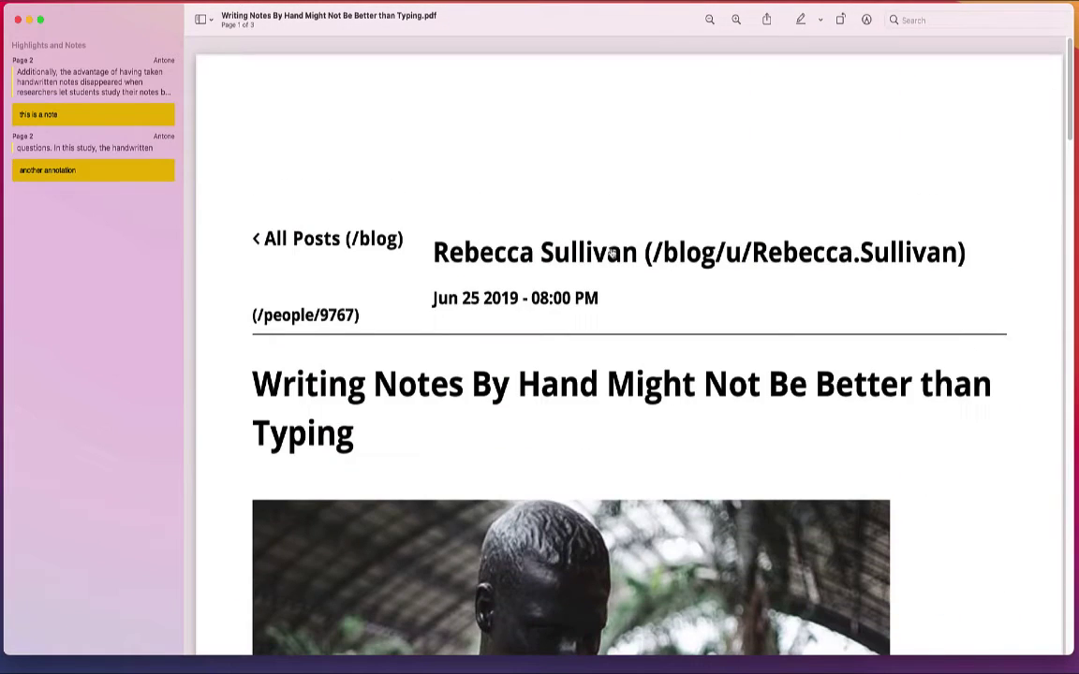
pyautogui.scroll(-1, 495, 254)
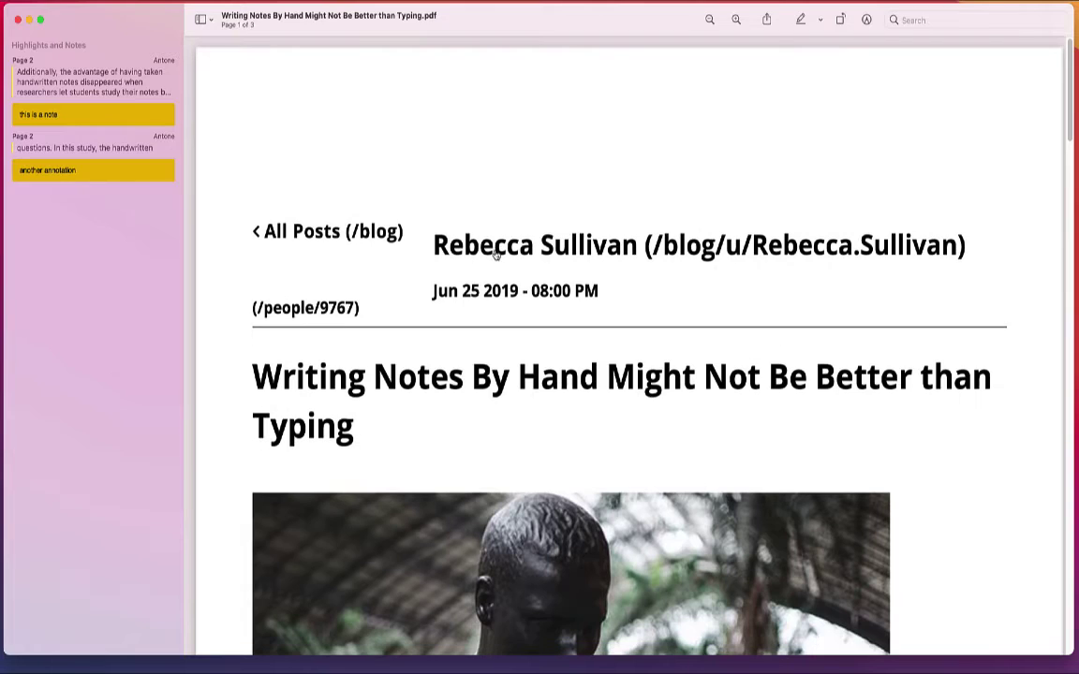
# - Jump to the 'another annotation' and 'this is a note' passages, then clear the selection
pyautogui.click(75, 162)
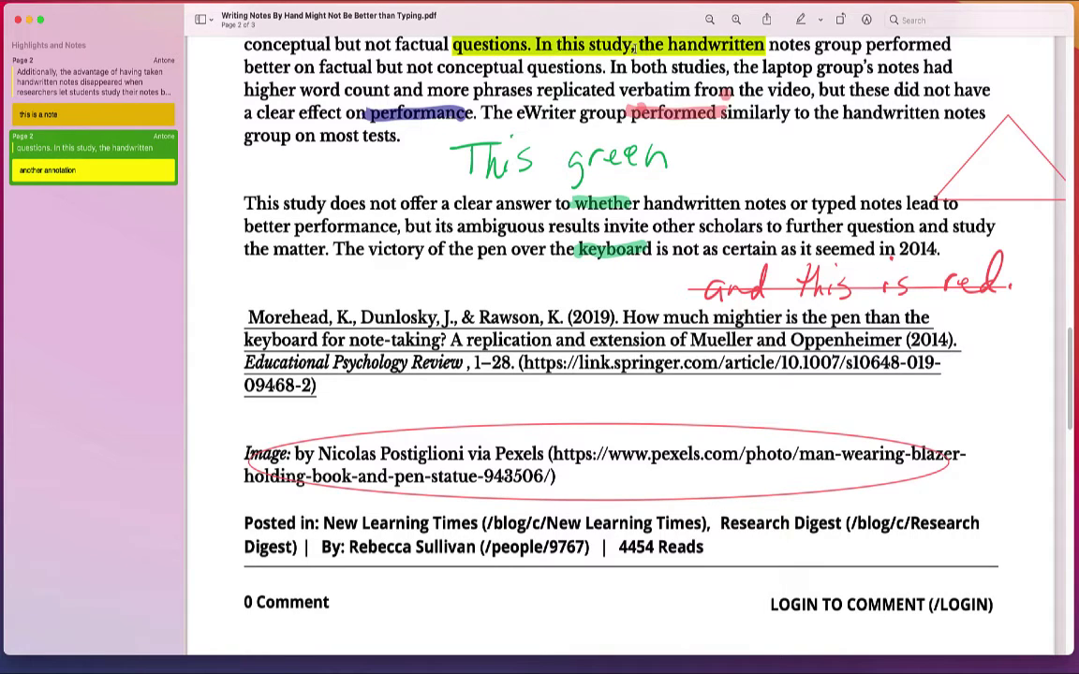
pyautogui.click(60, 93)
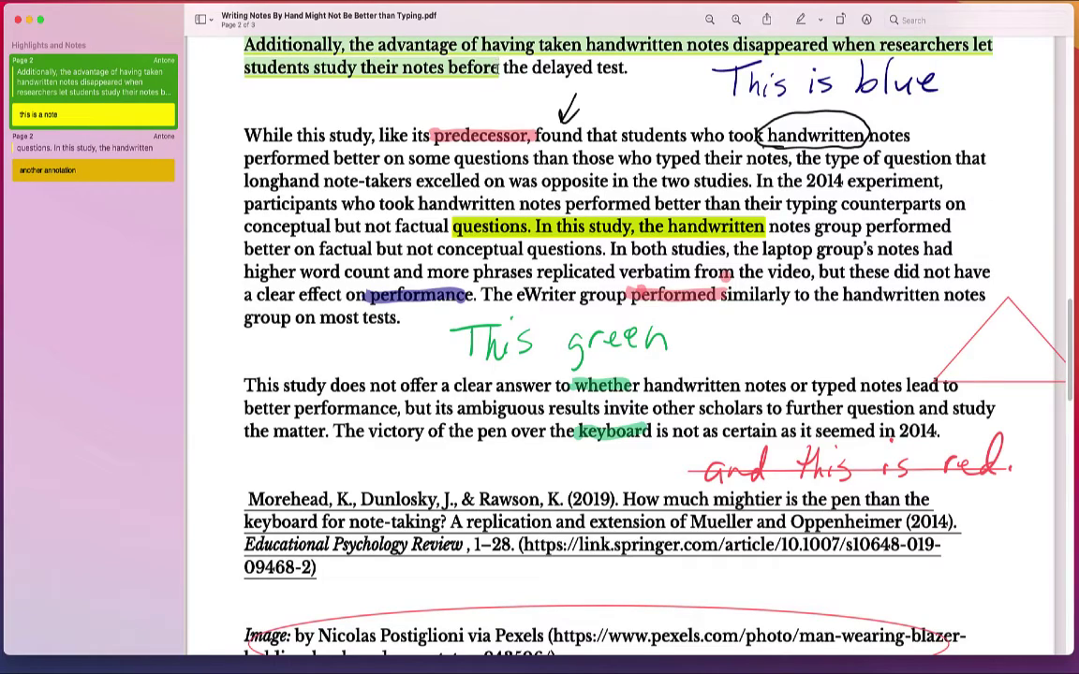
pyautogui.scroll(5, 660, 98)
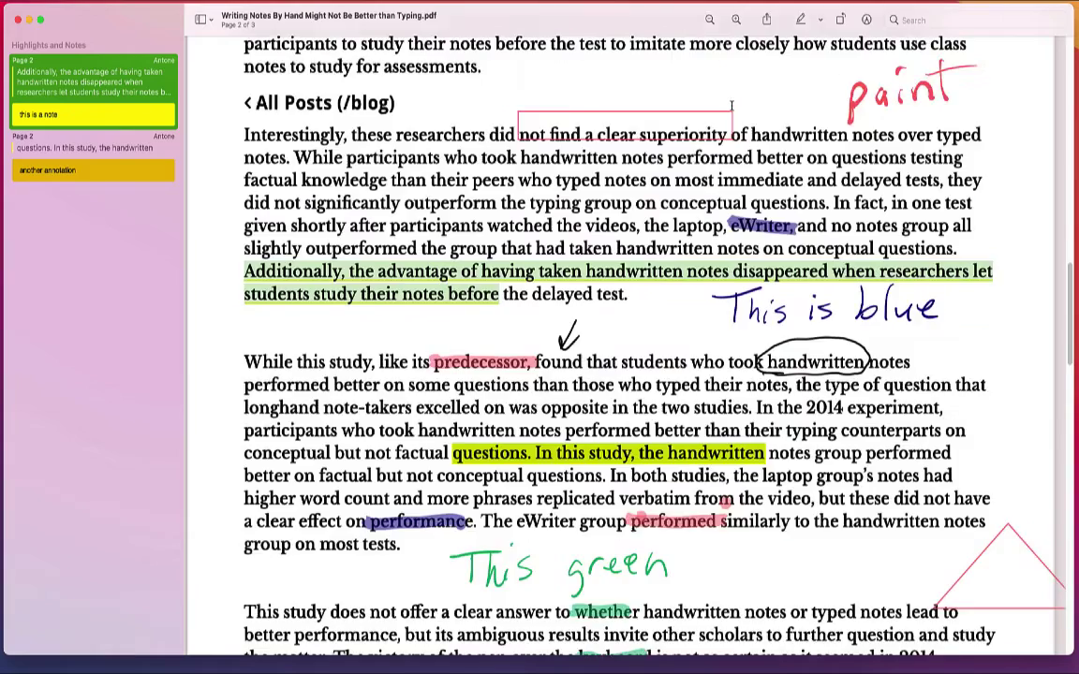
pyautogui.scroll(8, 731, 105)
pyautogui.scroll(-8, 731, 105)
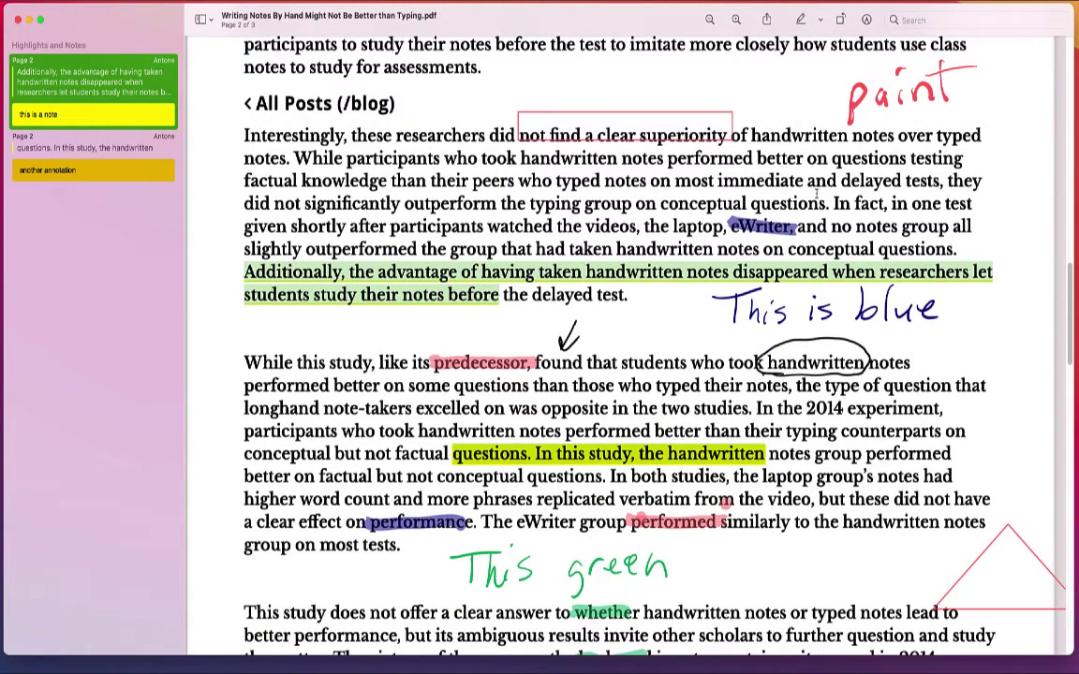
pyautogui.click(624, 105)
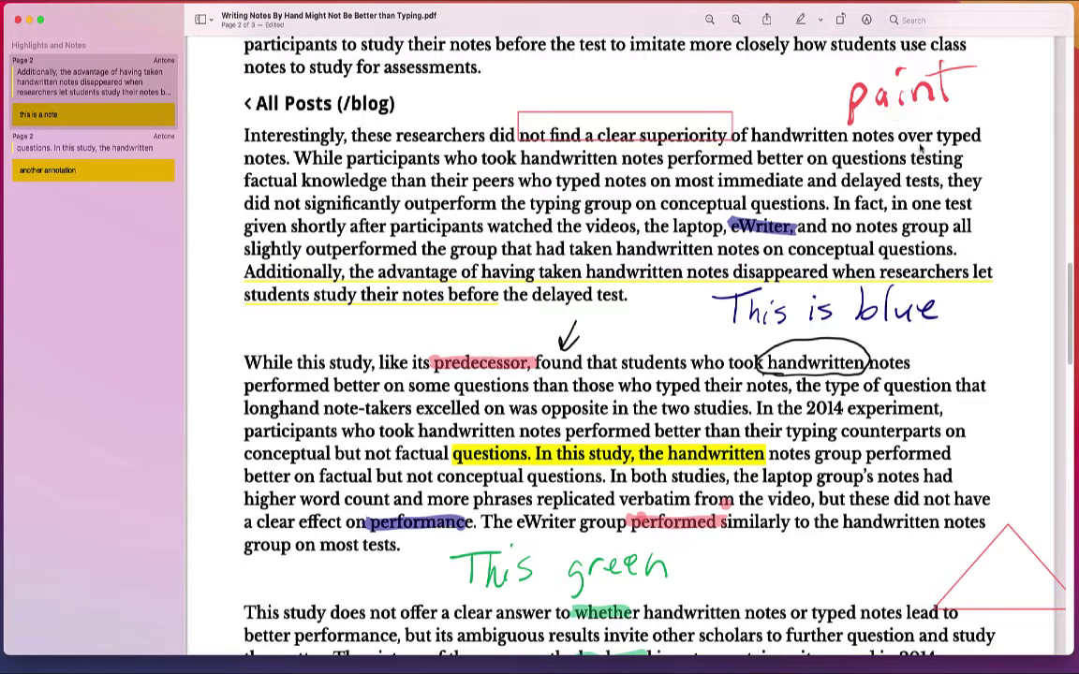
pyautogui.click(919, 93)
pyautogui.moveTo(918, 94); pyautogui.dragTo(946, 105)
pyautogui.click(852, 94)
pyautogui.click(866, 304)
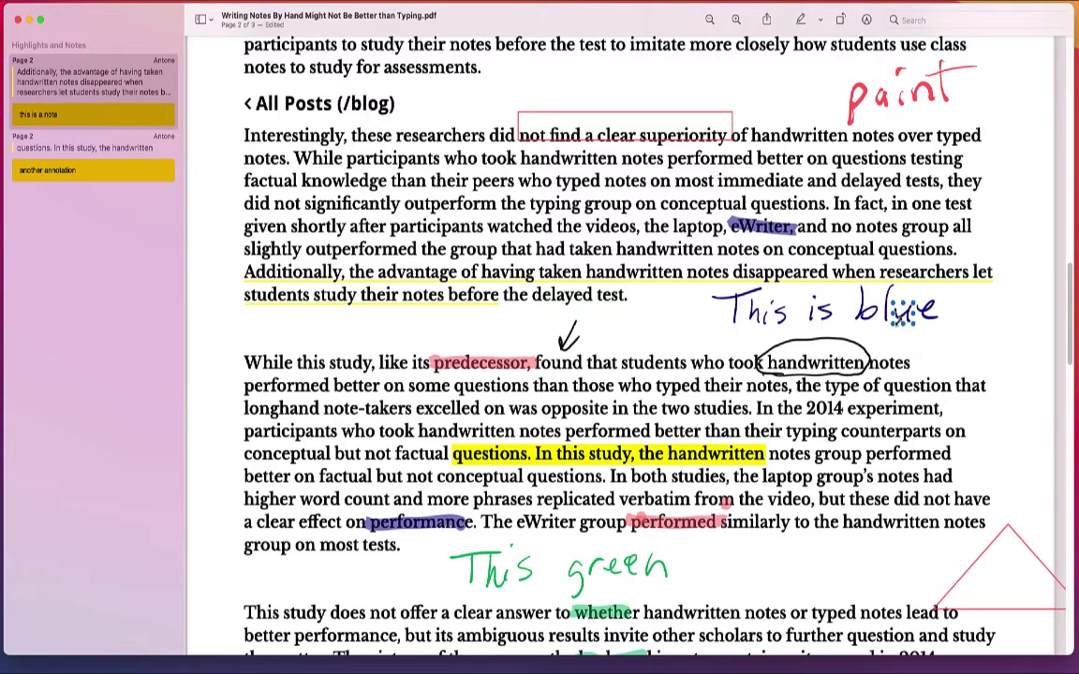
pyautogui.click(891, 302)
pyautogui.click(927, 313)
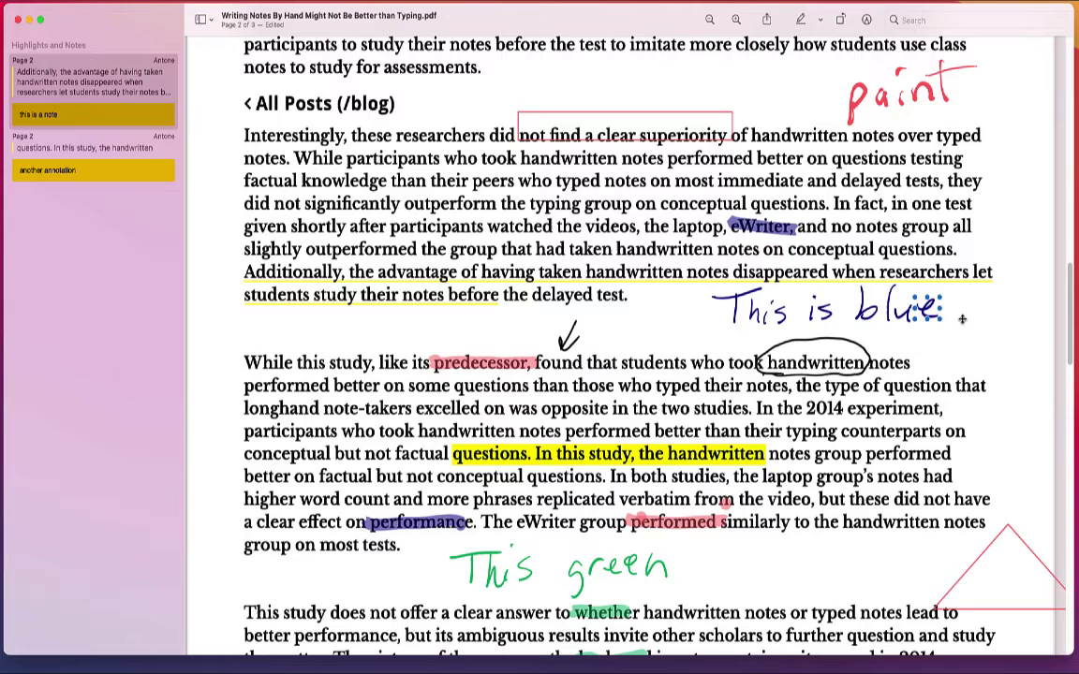
pyautogui.moveTo(927, 312)
pyautogui.mouseDown()
pyautogui.moveTo(950, 316)
pyautogui.moveTo(913, 326)
pyautogui.moveTo(922, 312)
pyautogui.mouseUp()
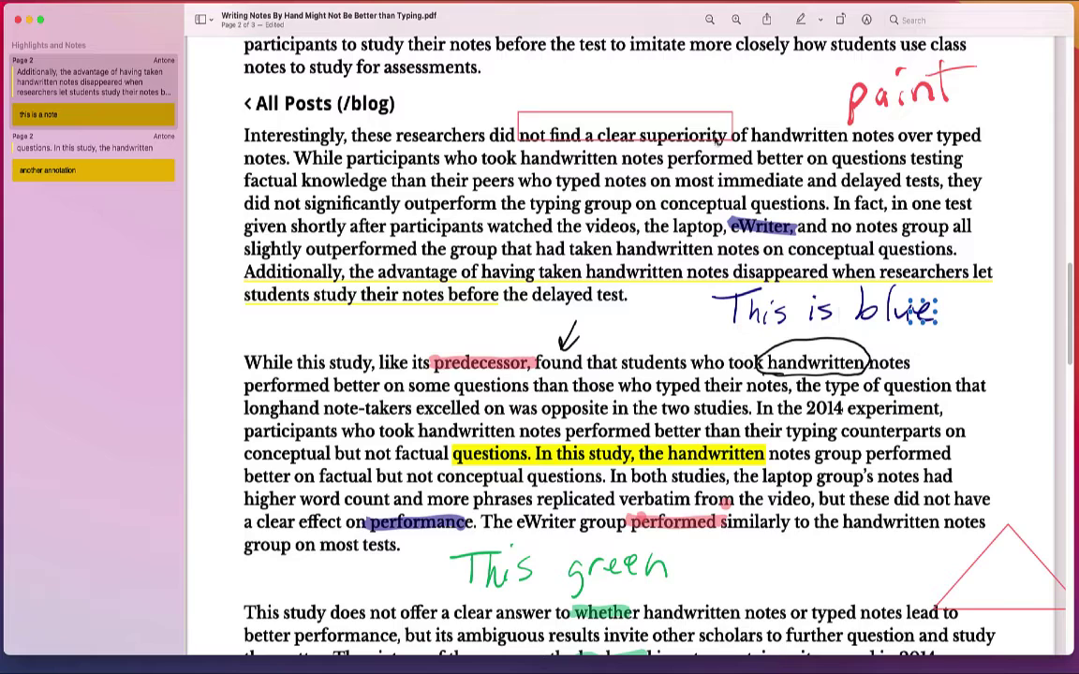
pyautogui.click(646, 130)
pyautogui.click(521, 364)
pyautogui.moveTo(499, 367)
pyautogui.mouseDown()
pyautogui.moveTo(501, 324)
pyautogui.moveTo(504, 363)
pyautogui.mouseUp()
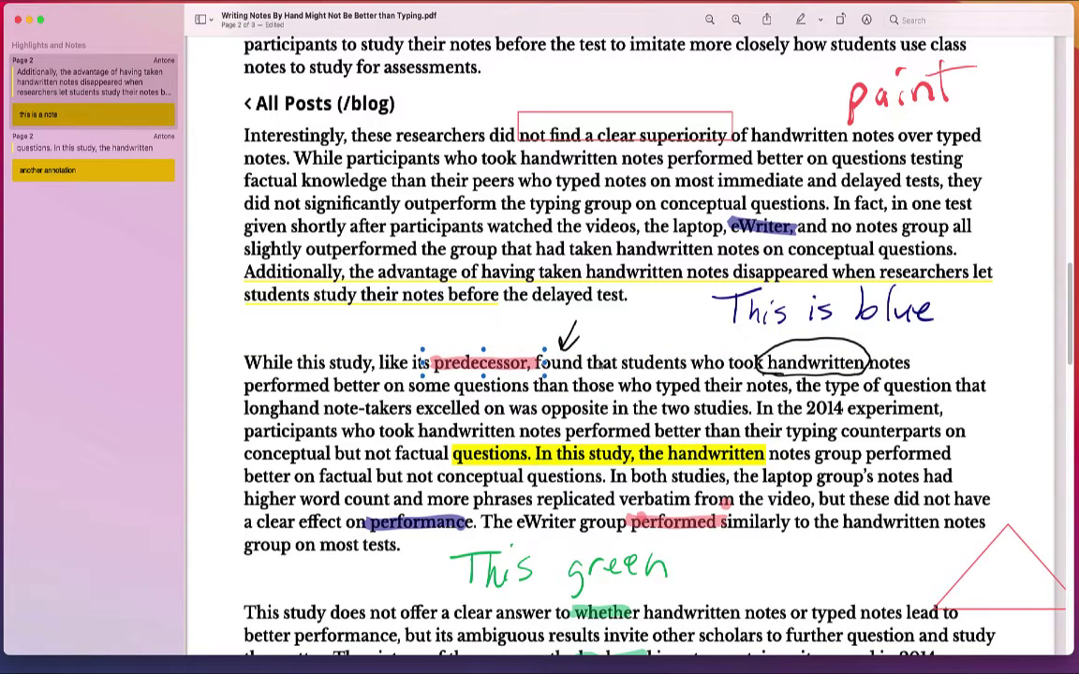
pyautogui.click(567, 336)
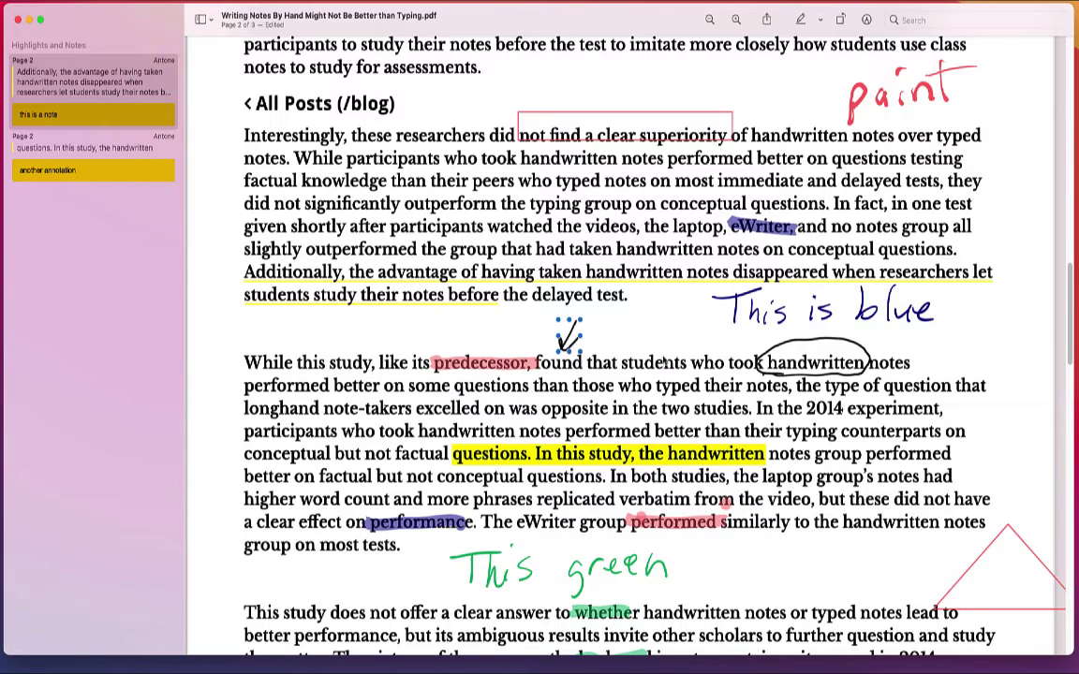
pyautogui.click(780, 371)
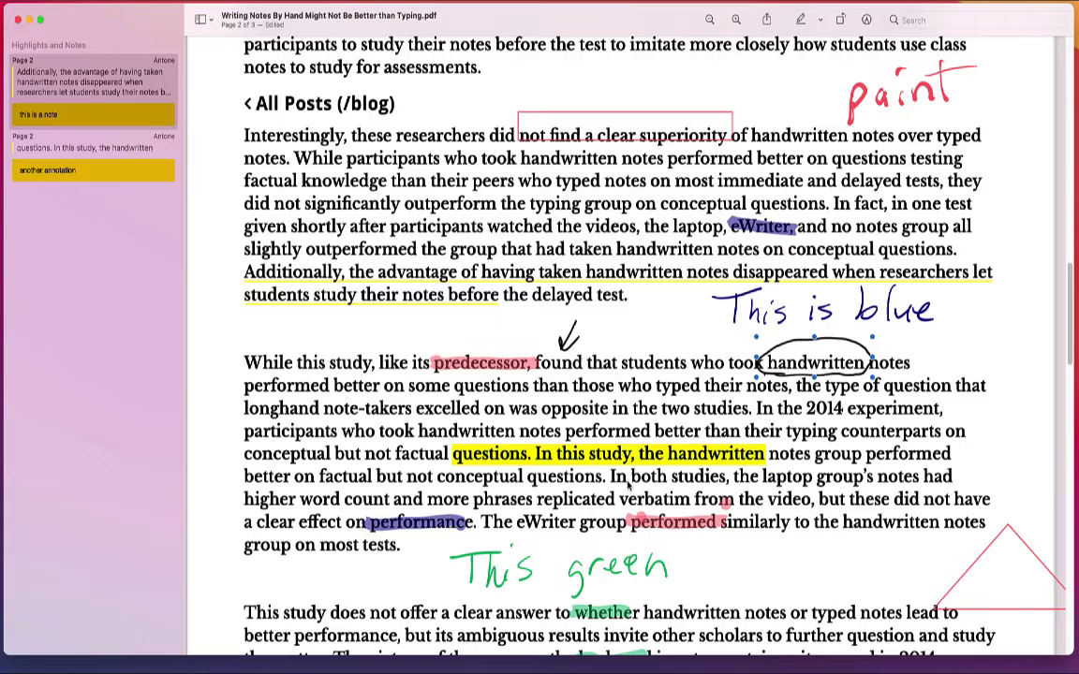
pyautogui.click(718, 447)
# - Review page 2 and jump to the first and second listed annotations in the sidebar
pyautogui.scroll(-5, 749, 482)
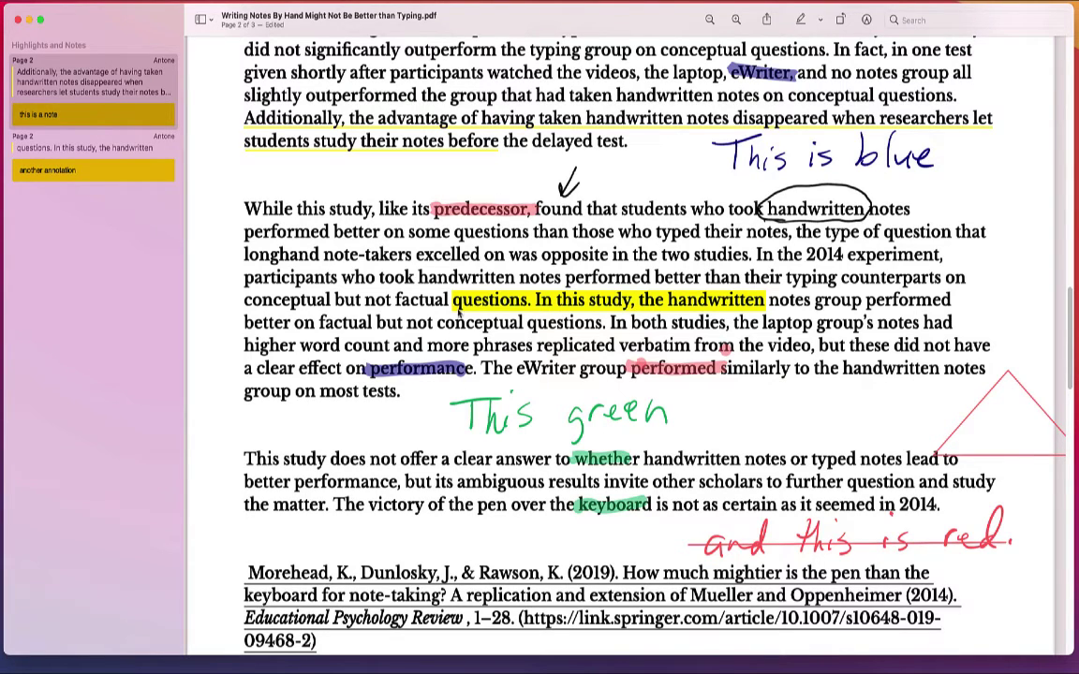
pyautogui.scroll(-3, 548, 419)
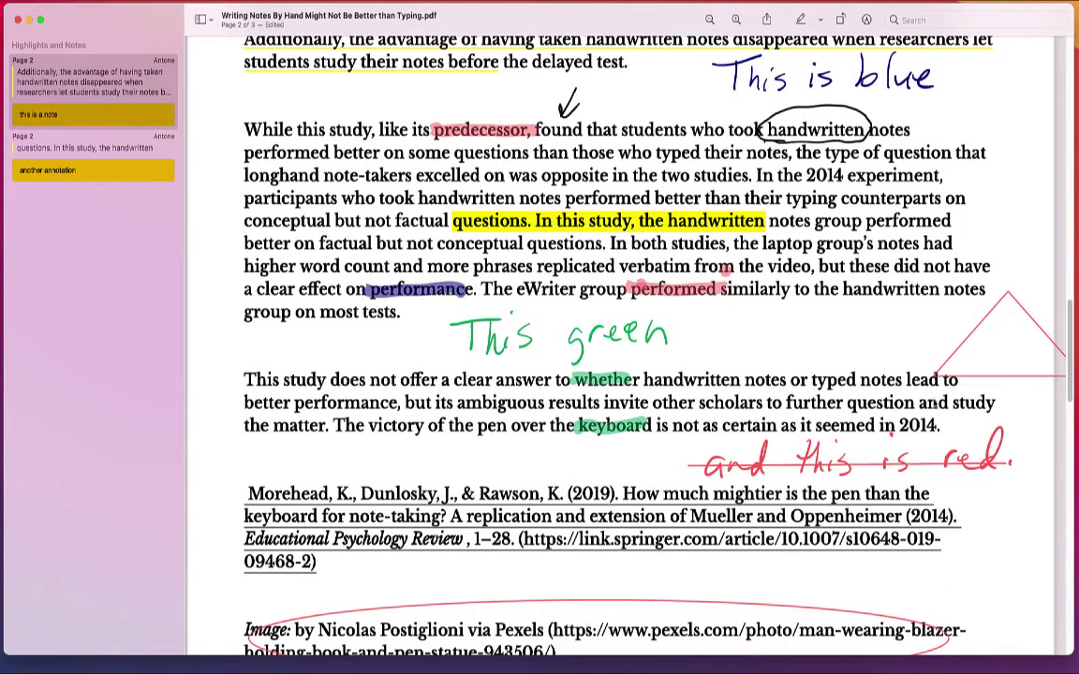
pyautogui.scroll(-5, 704, 419)
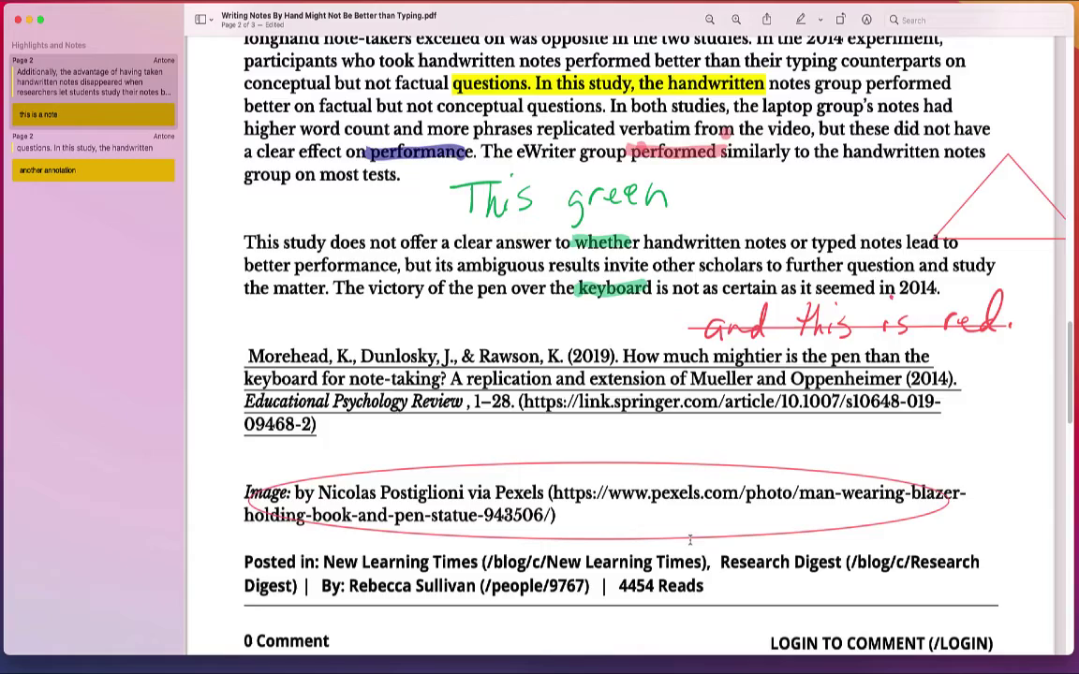
pyautogui.scroll(10, 701, 530)
pyautogui.scroll(7, 700, 530)
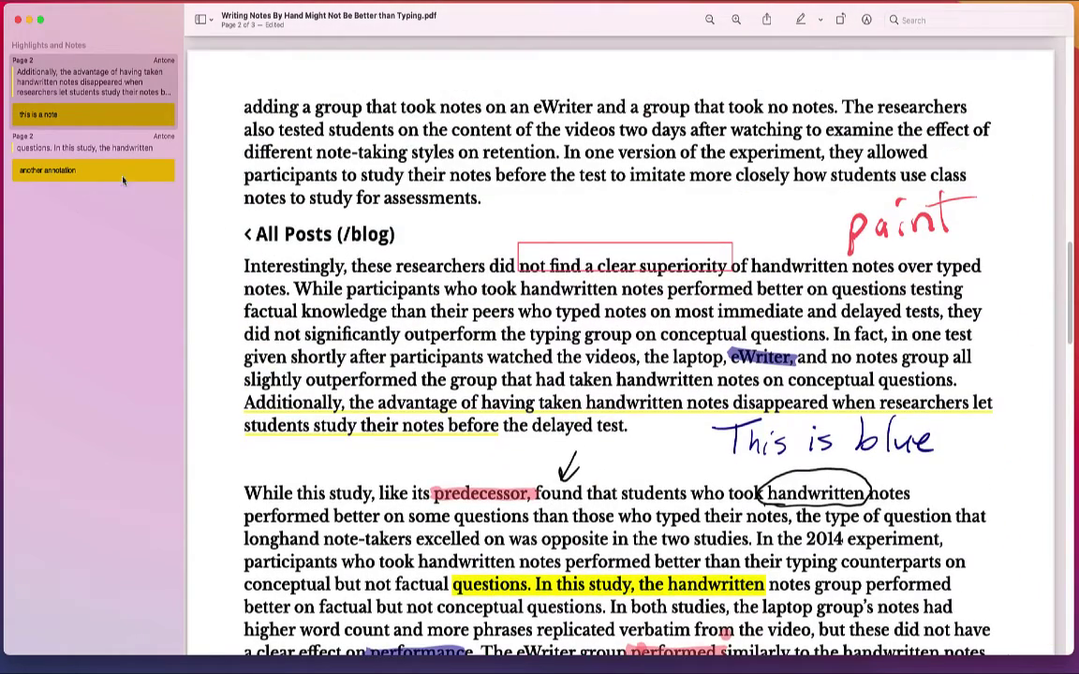
pyautogui.click(92, 83)
pyautogui.click(85, 147)
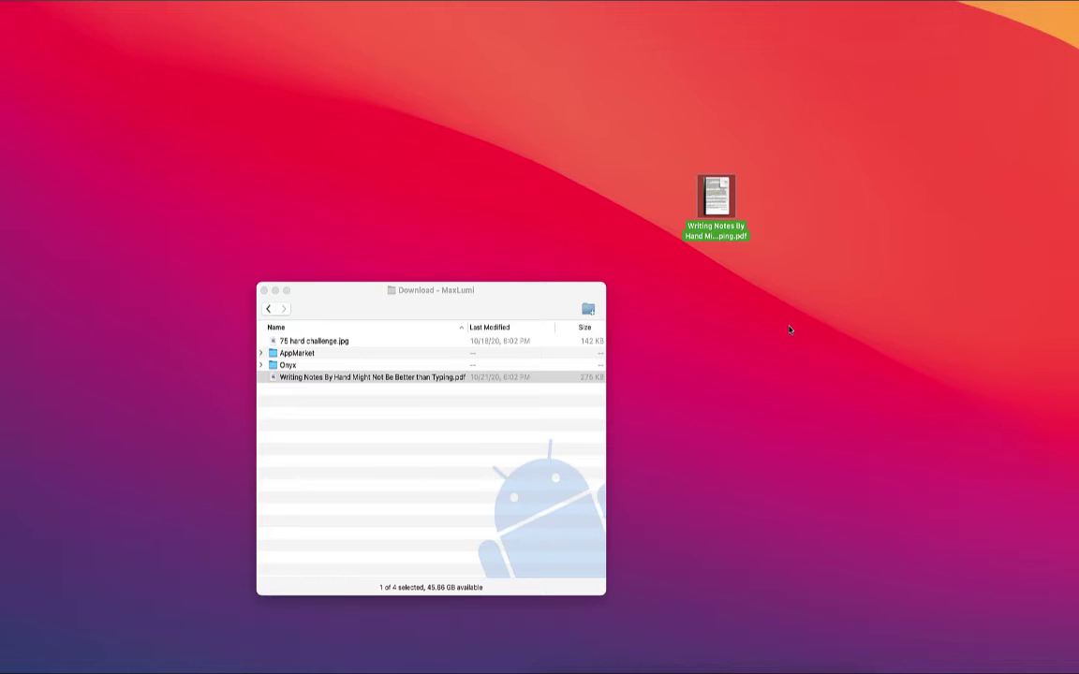
# - Open the desktop PDF with Google Chrome.app
pyautogui.rightClick(717, 194)
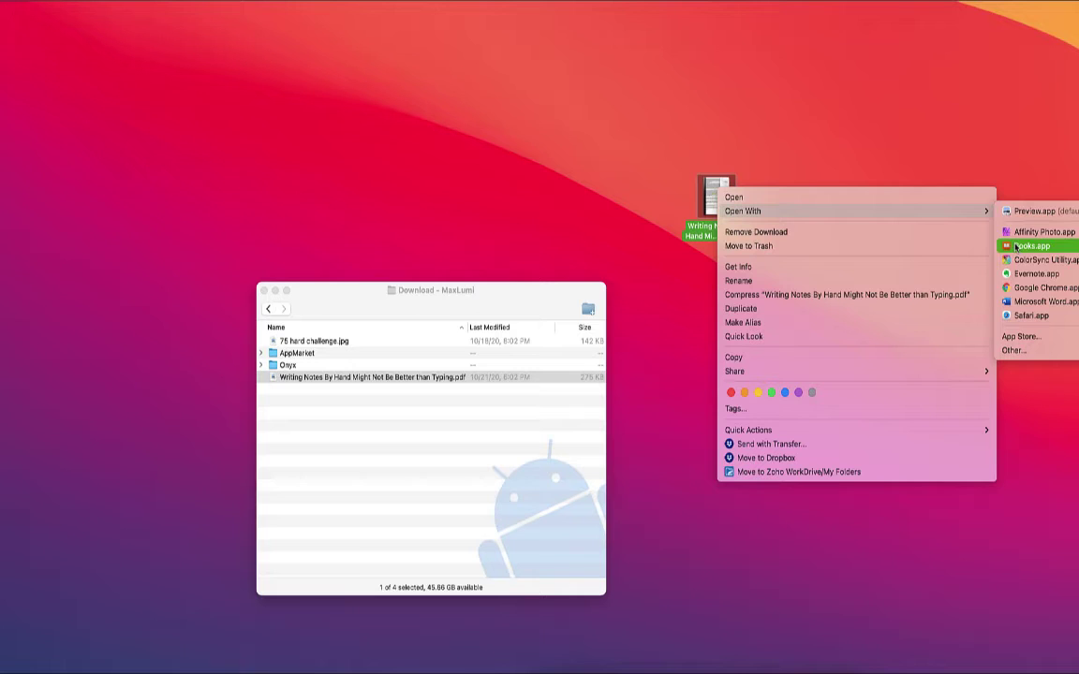
pyautogui.click(1034, 288)
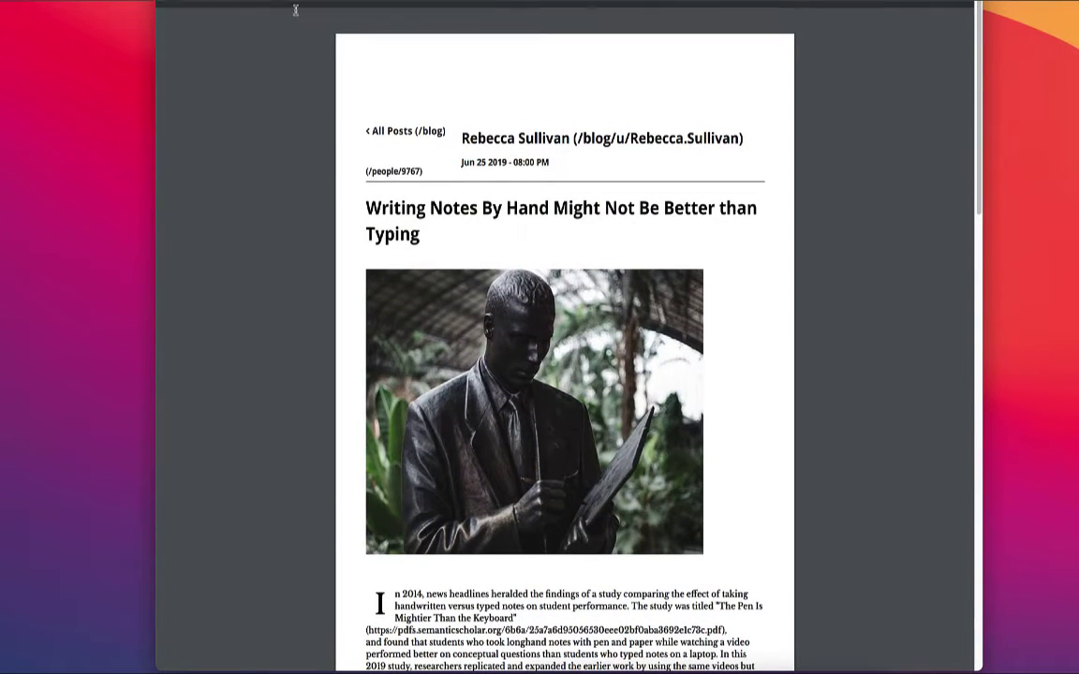
# - Scroll to page 2 in Chrome and read the notes attached to its highlights
pyautogui.scroll(-2, 589, 334)
pyautogui.scroll(-12, 589, 335)
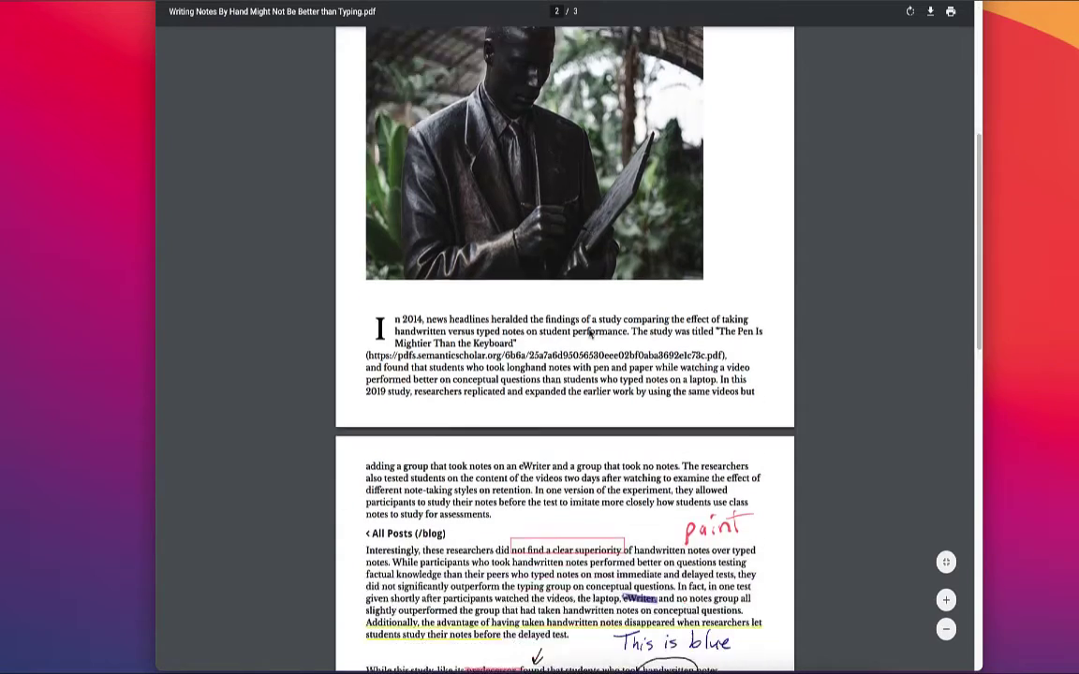
pyautogui.scroll(-1, 591, 332)
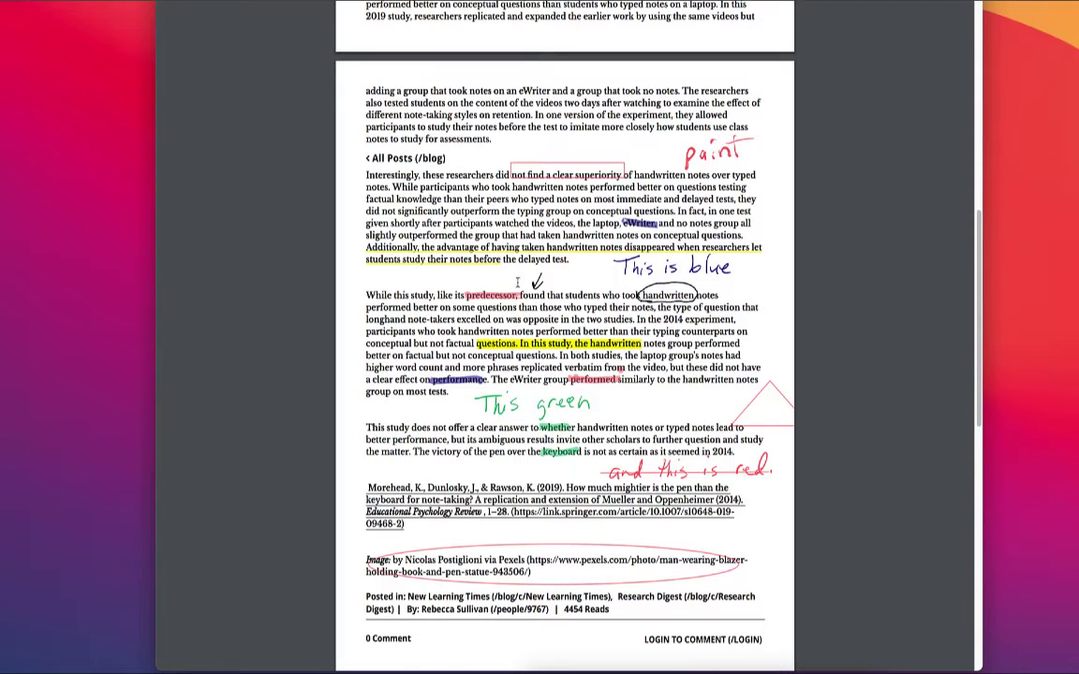
pyautogui.moveTo(499, 267)
pyautogui.scroll(-1, 828, 260)
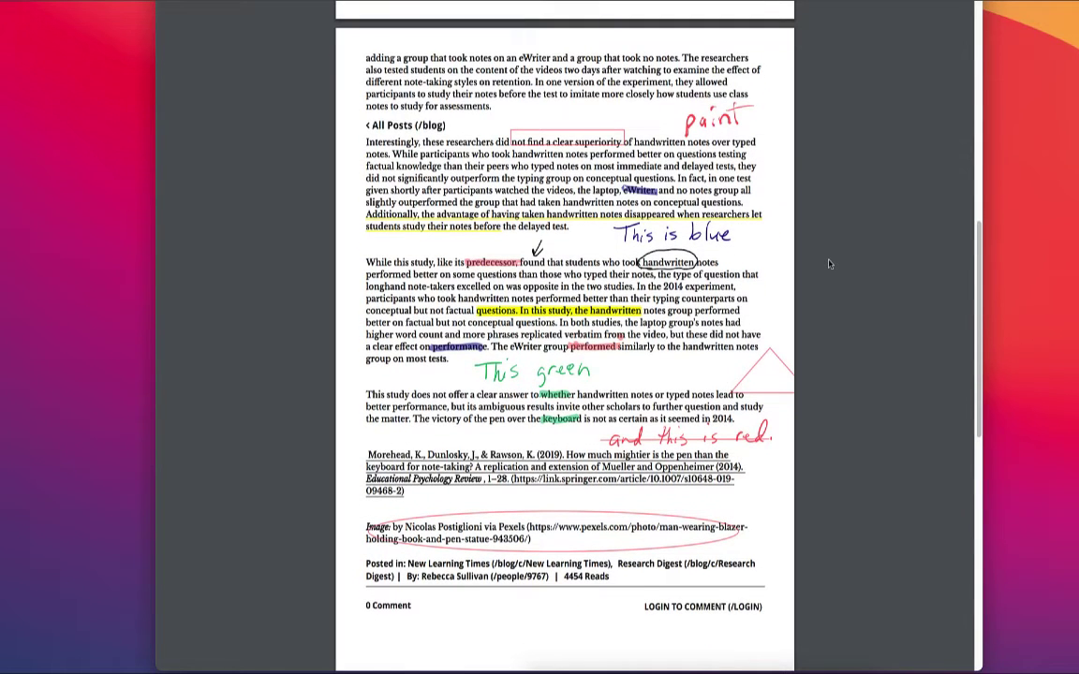
pyautogui.scroll(-1, 828, 264)
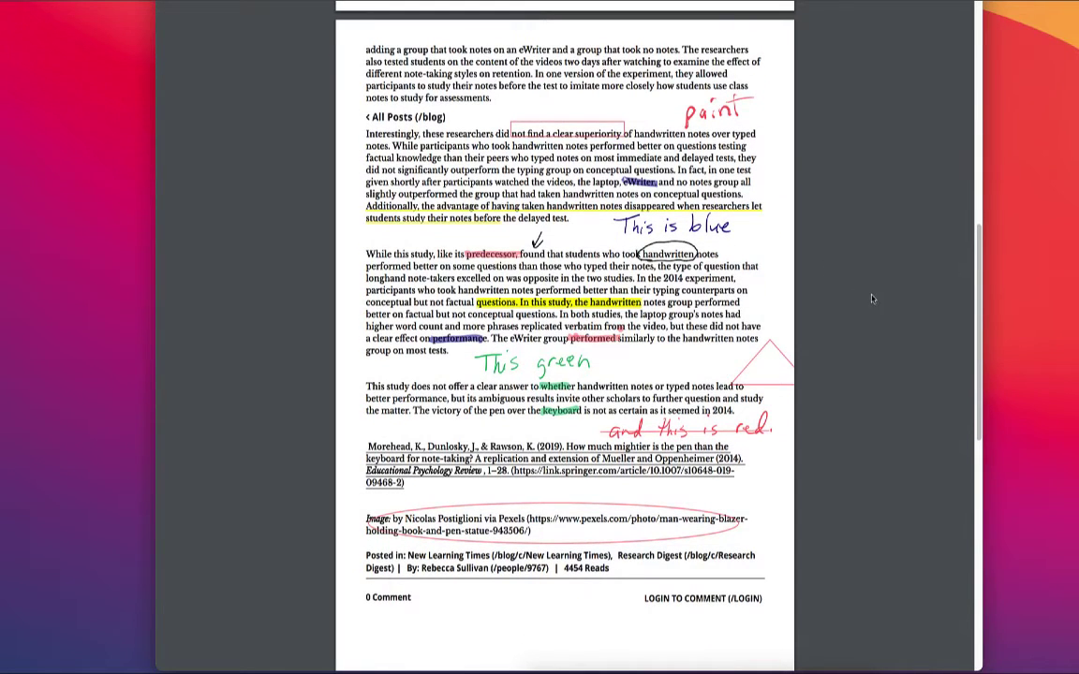
pyautogui.moveTo(475, 217)
pyautogui.moveTo(587, 303)
pyautogui.moveTo(546, 210)
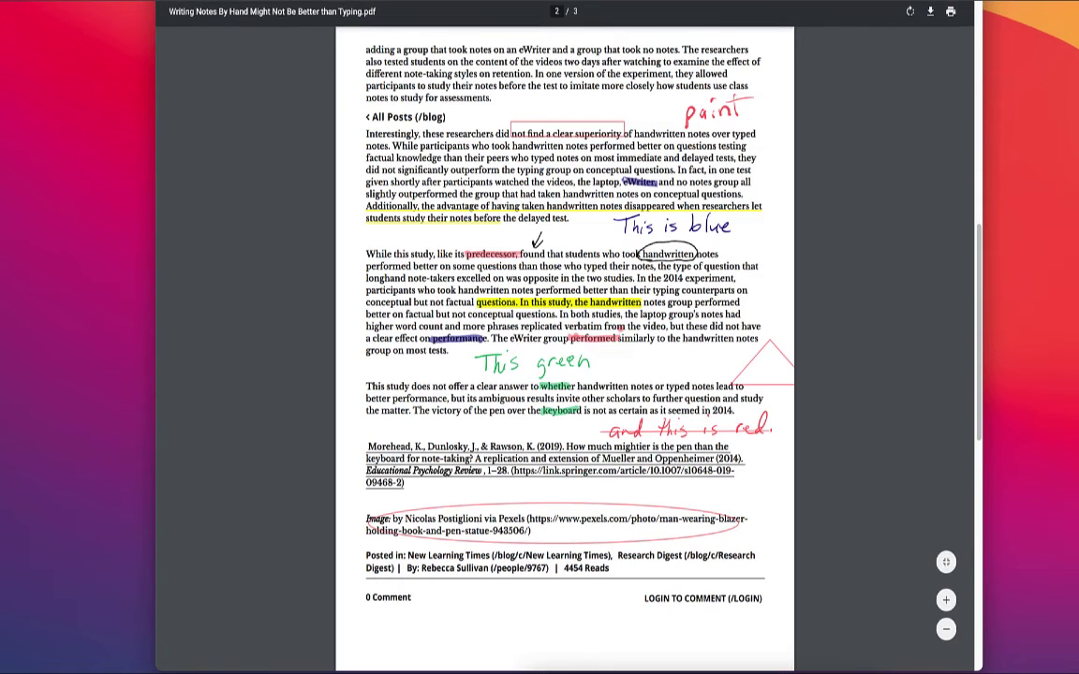
# - Exit the full-screen viewer and open the desktop PDF with Microsoft Word.app
pyautogui.press('Escape')
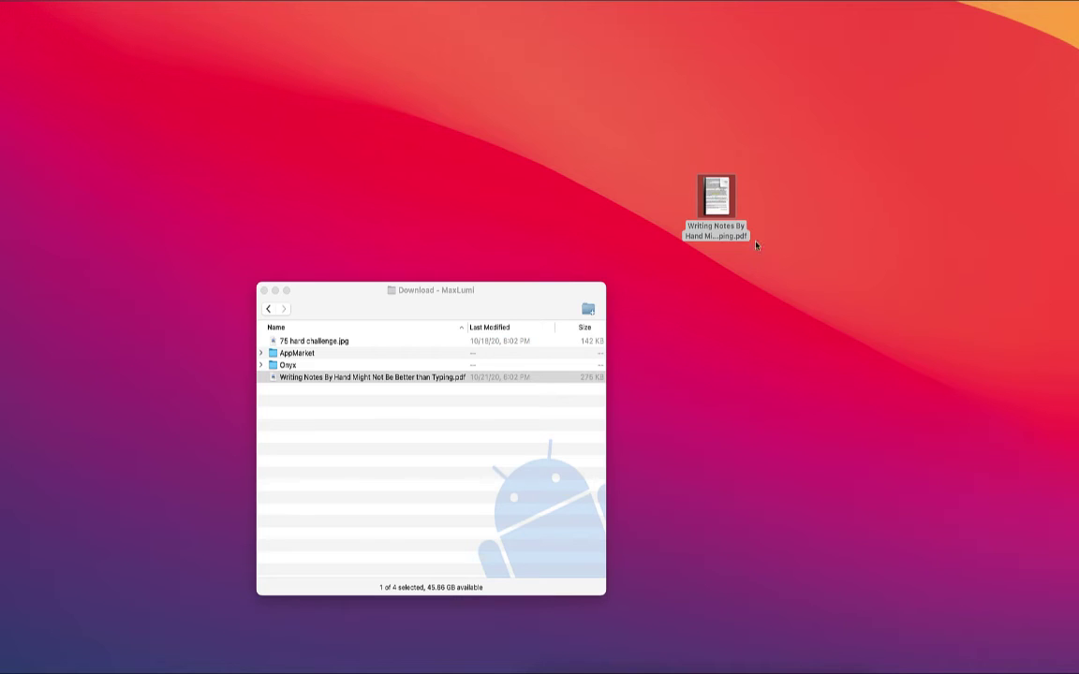
pyautogui.moveTo(722, 204)
pyautogui.click(718, 190)
pyautogui.rightClick(718, 191)
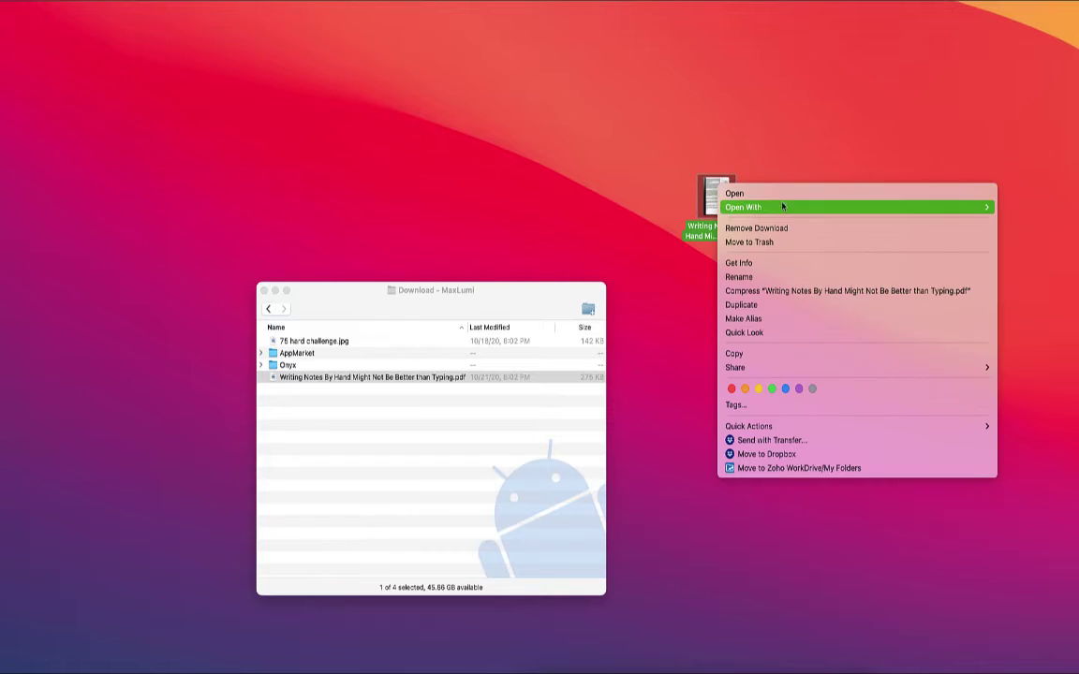
pyautogui.moveTo(784, 209)
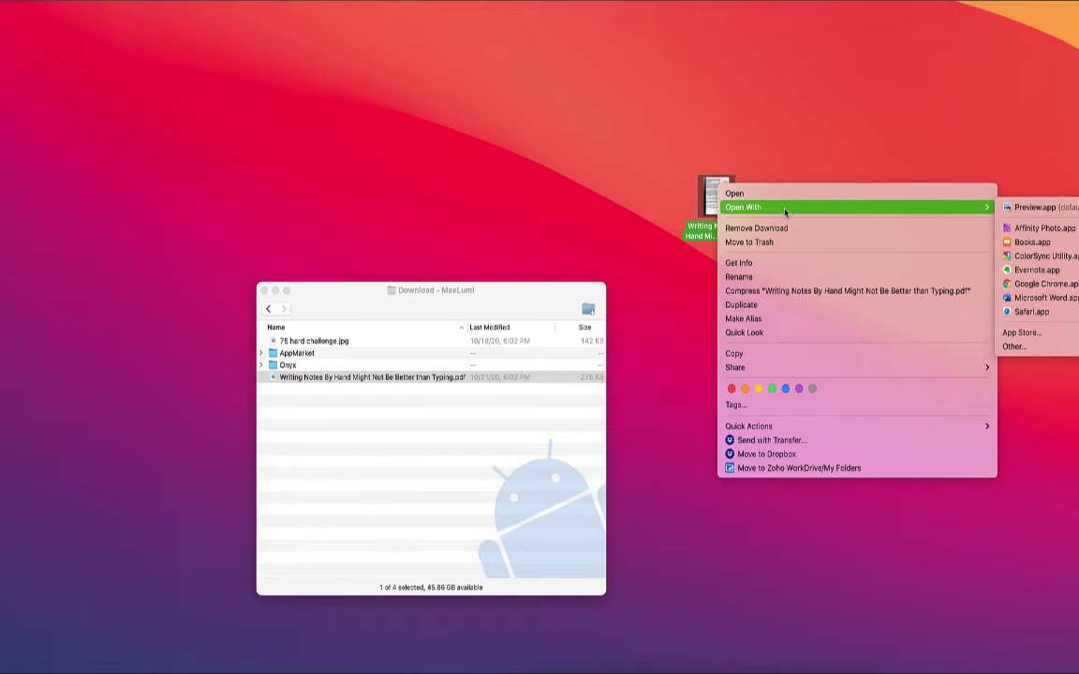
pyautogui.click(1045, 299)
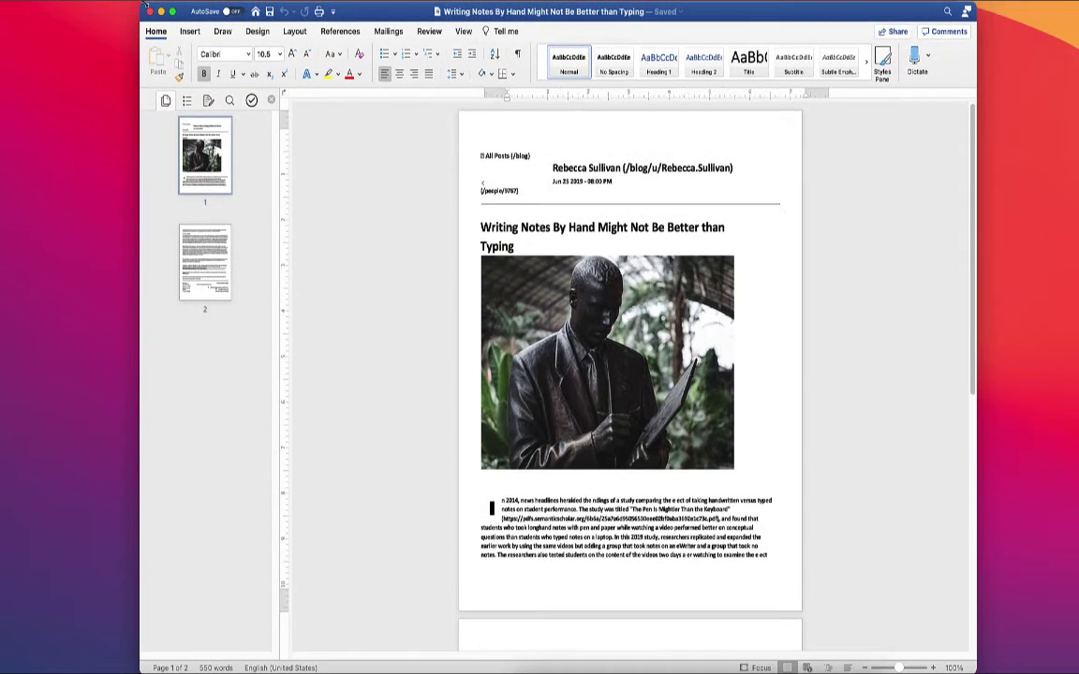
# - Scroll through Word's converted two-page document checking for the ink and highlights
pyautogui.scroll(-5, 618, 440)
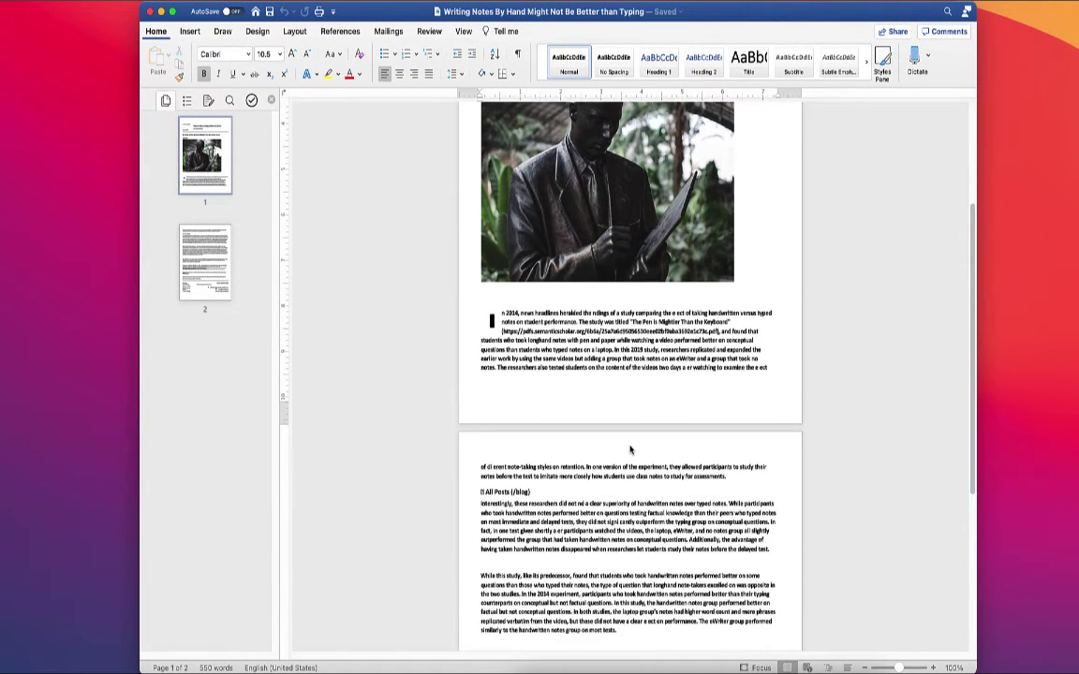
pyautogui.scroll(-8, 630, 450)
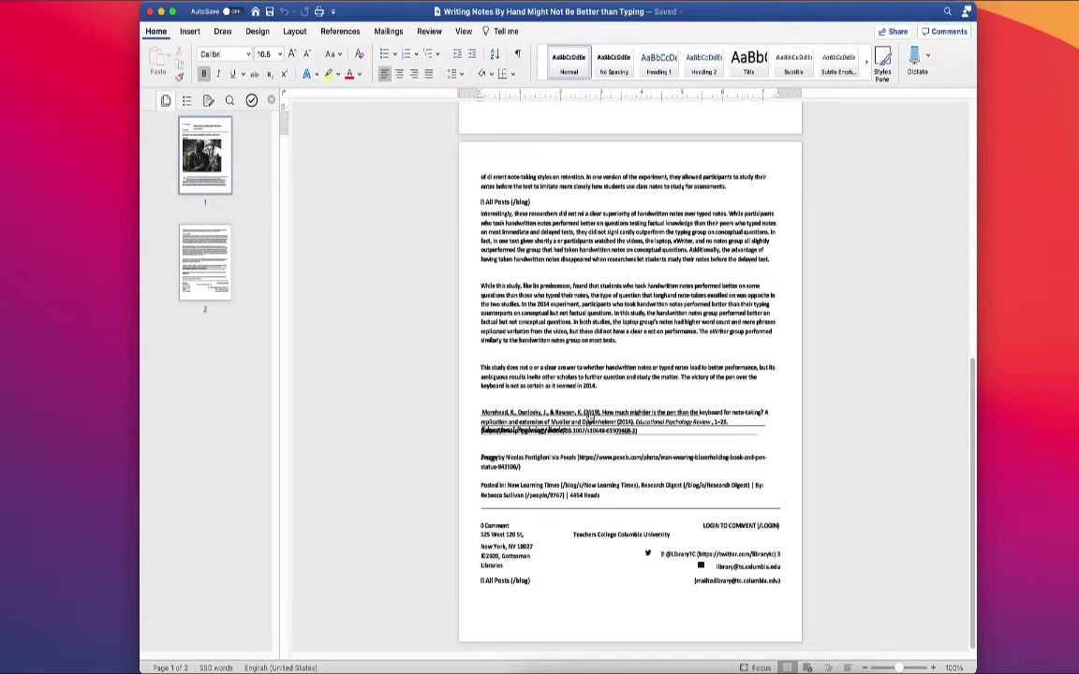
pyautogui.scroll(4, 591, 414)
pyautogui.scroll(-4, 618, 356)
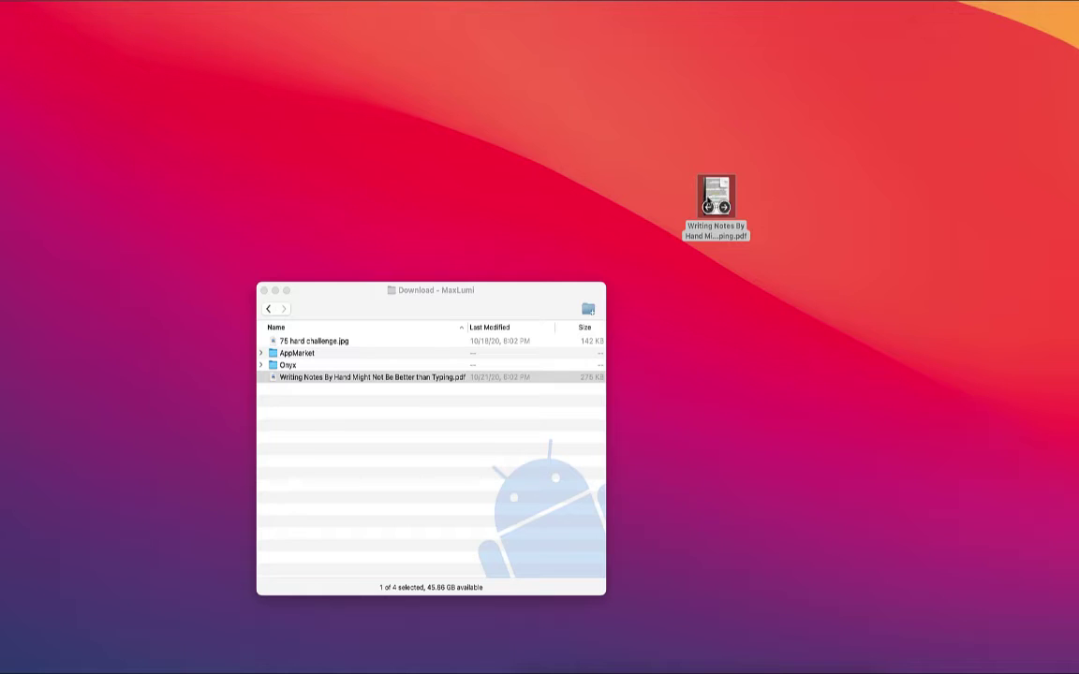
# - Open the desktop Max Lumi PDF in Safari.app through the Open With menu
pyautogui.click(715, 192)
pyautogui.rightClick(715, 189)
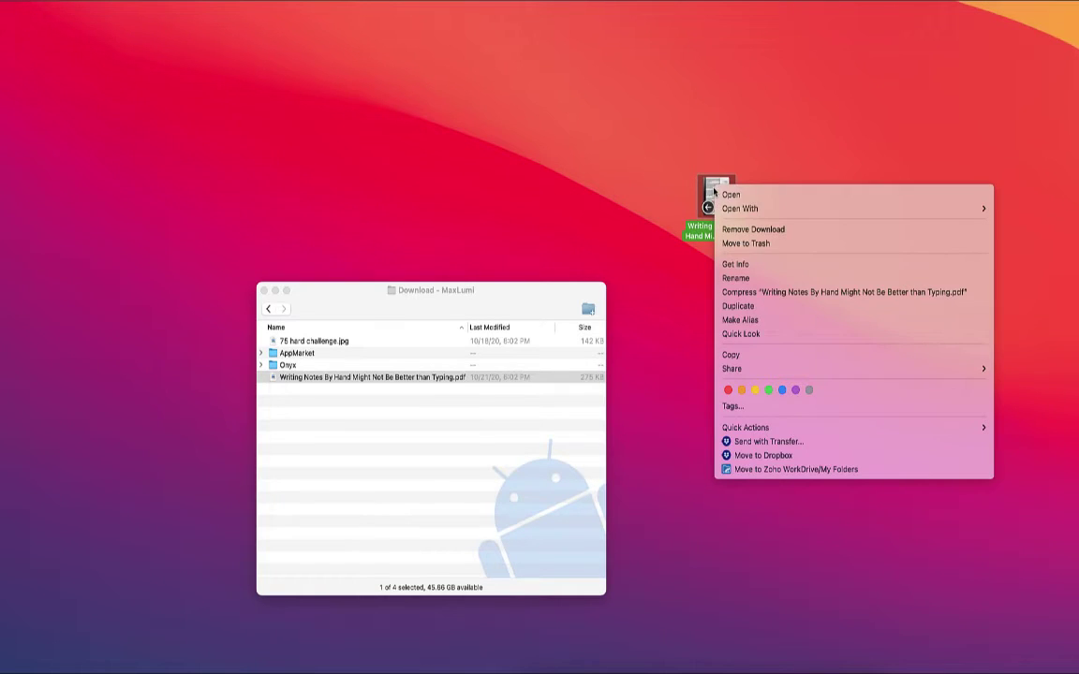
pyautogui.moveTo(766, 208)
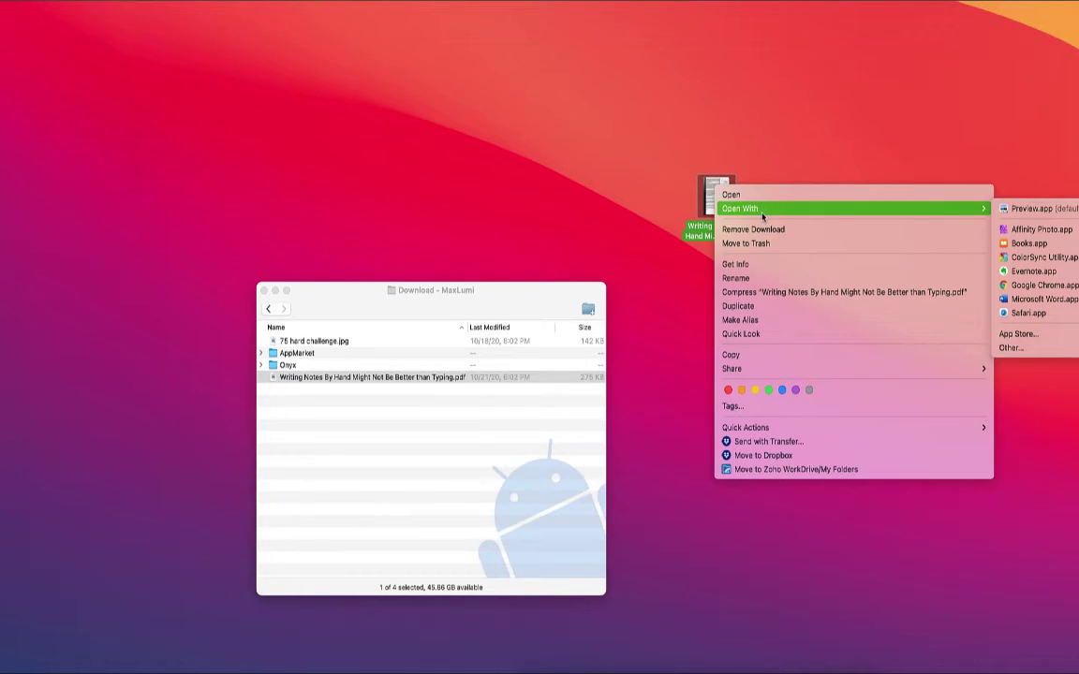
pyautogui.click(1029, 314)
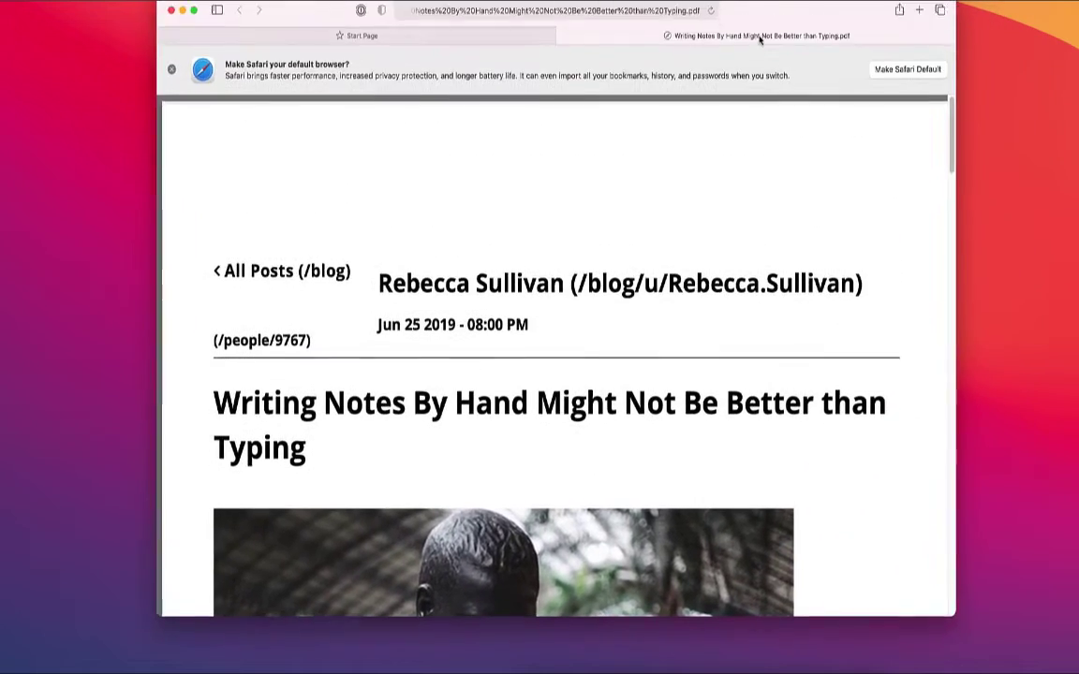
# - Move the Safari window up, make it taller, and dismiss the default-browser banner
pyautogui.moveTo(765, 59); pyautogui.dragTo(790, 0)
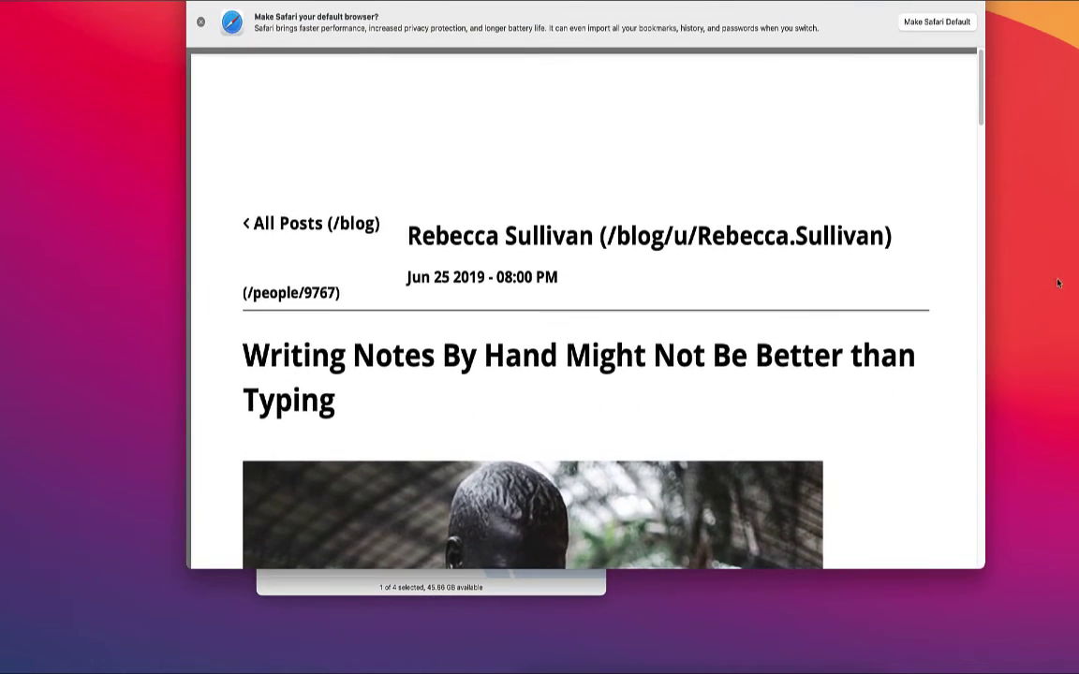
pyautogui.moveTo(943, 570); pyautogui.dragTo(944, 633)
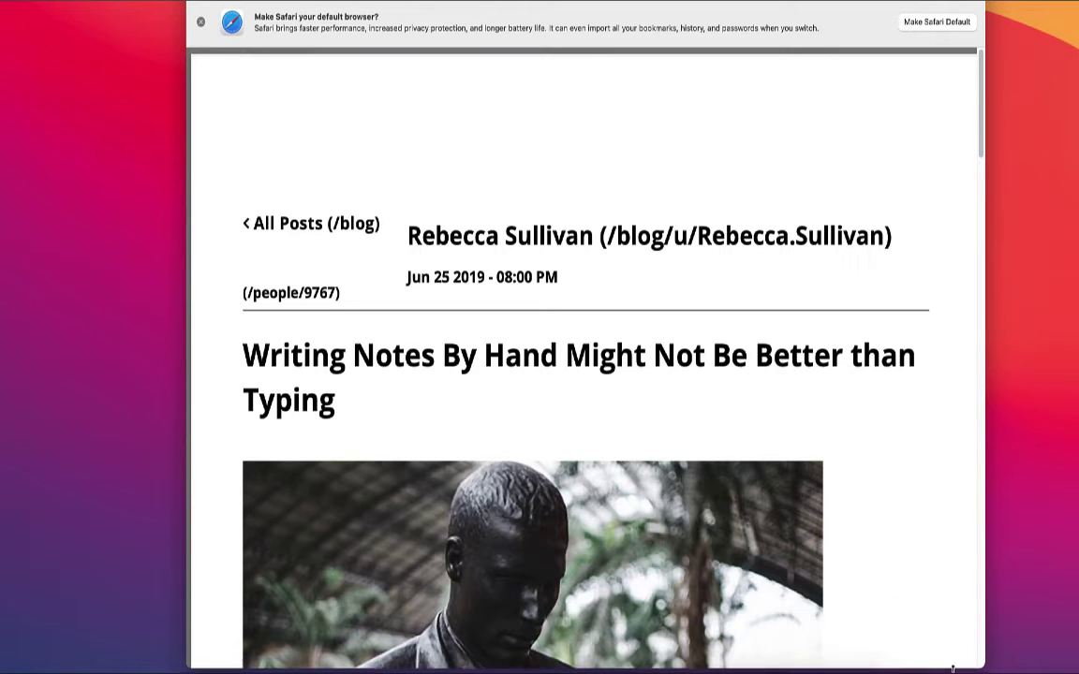
pyautogui.moveTo(981, 102)
pyautogui.mouseDown()
pyautogui.moveTo(983, 346)
pyautogui.moveTo(983, 327)
pyautogui.moveTo(982, 314)
pyautogui.moveTo(973, 386)
pyautogui.moveTo(980, 321)
pyautogui.mouseUp()
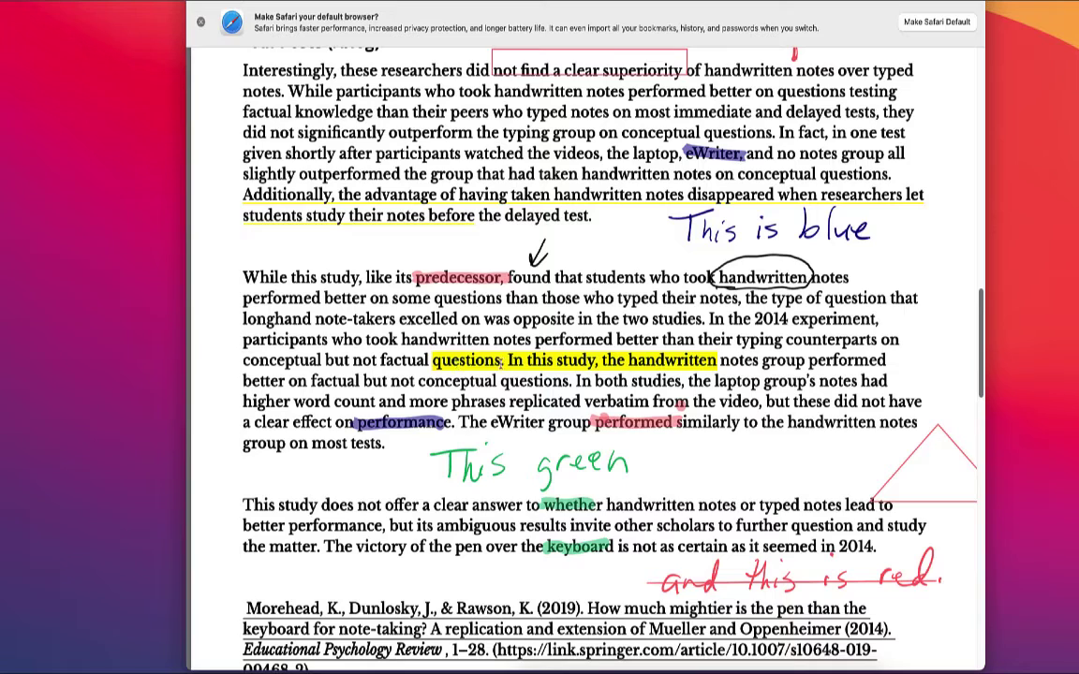
pyautogui.click(199, 21)
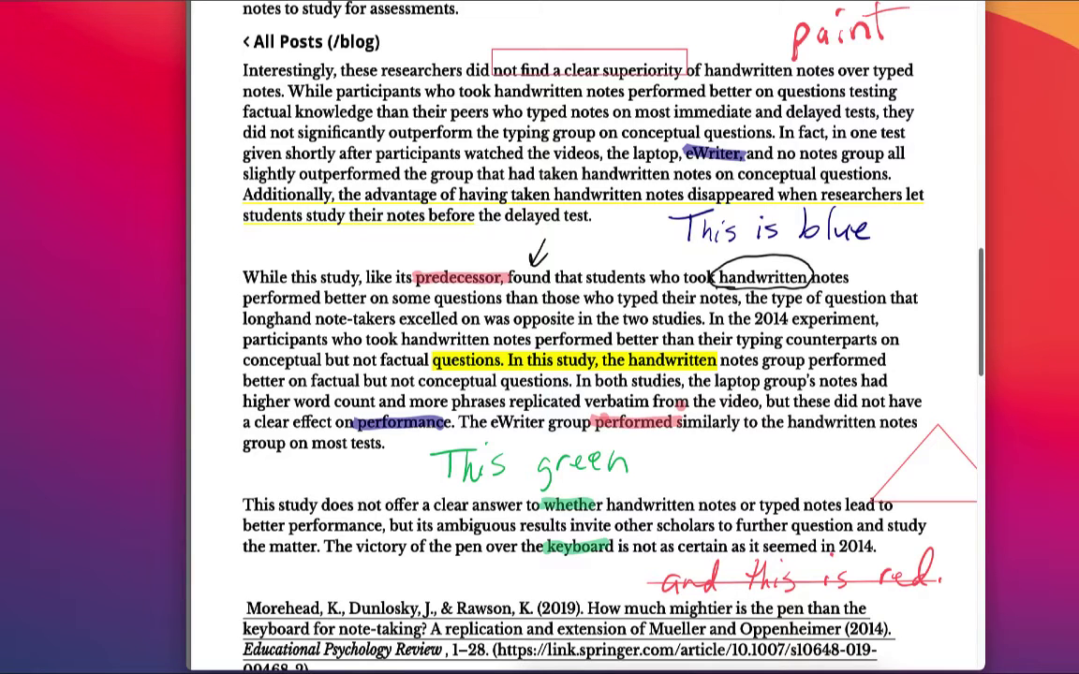
# - Open and close the page's context menu, then scroll down through the annotated article
pyautogui.scroll(3, 503, 339)
pyautogui.rightClick(503, 337)
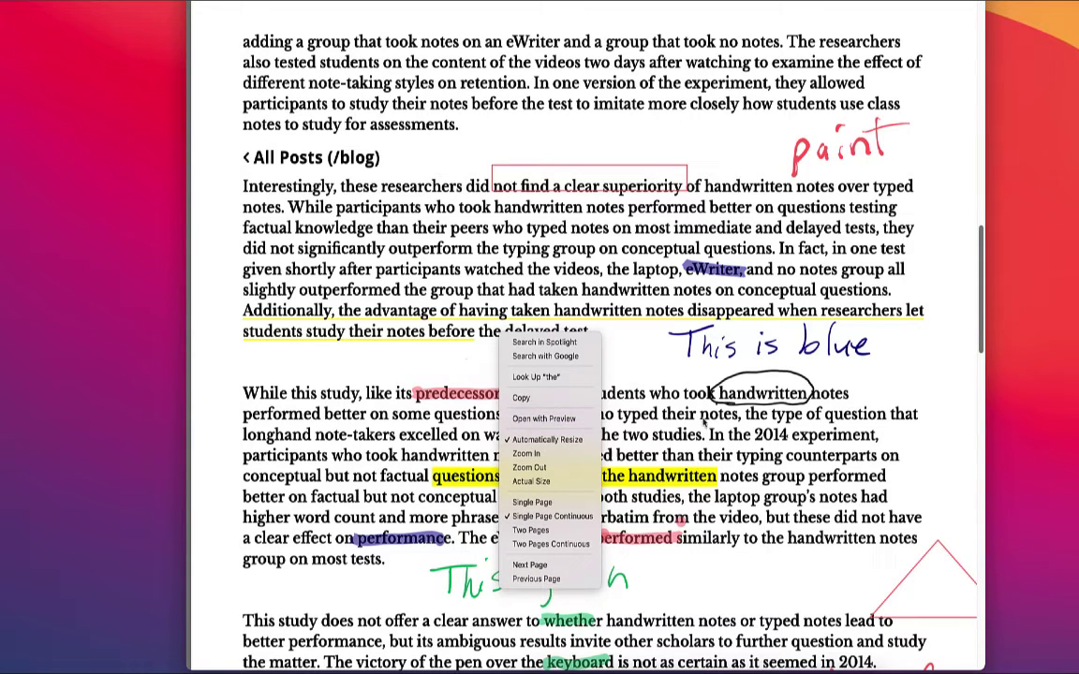
pyautogui.click(615, 366)
pyautogui.scroll(-5, 621, 370)
pyautogui.scroll(-3, 691, 415)
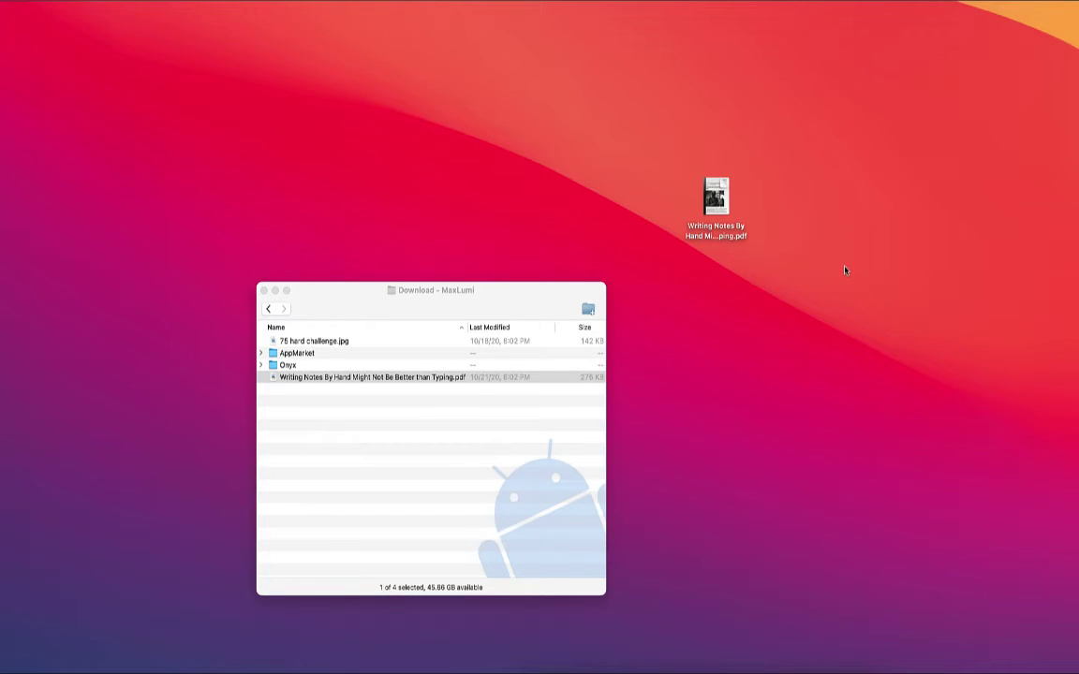
# - Load xodo.com in a Google Chrome window opened from the Dock
pyautogui.moveTo(716, 201); pyautogui.dragTo(714, 208)
pyautogui.click(814, 655)
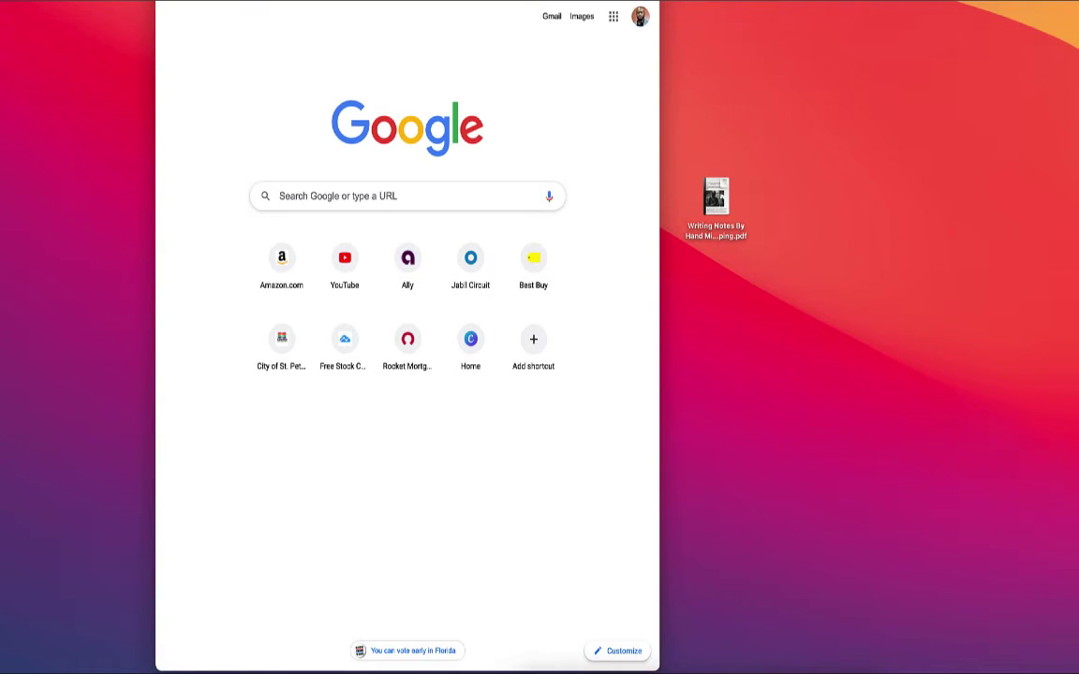
pyautogui.write('xodo')
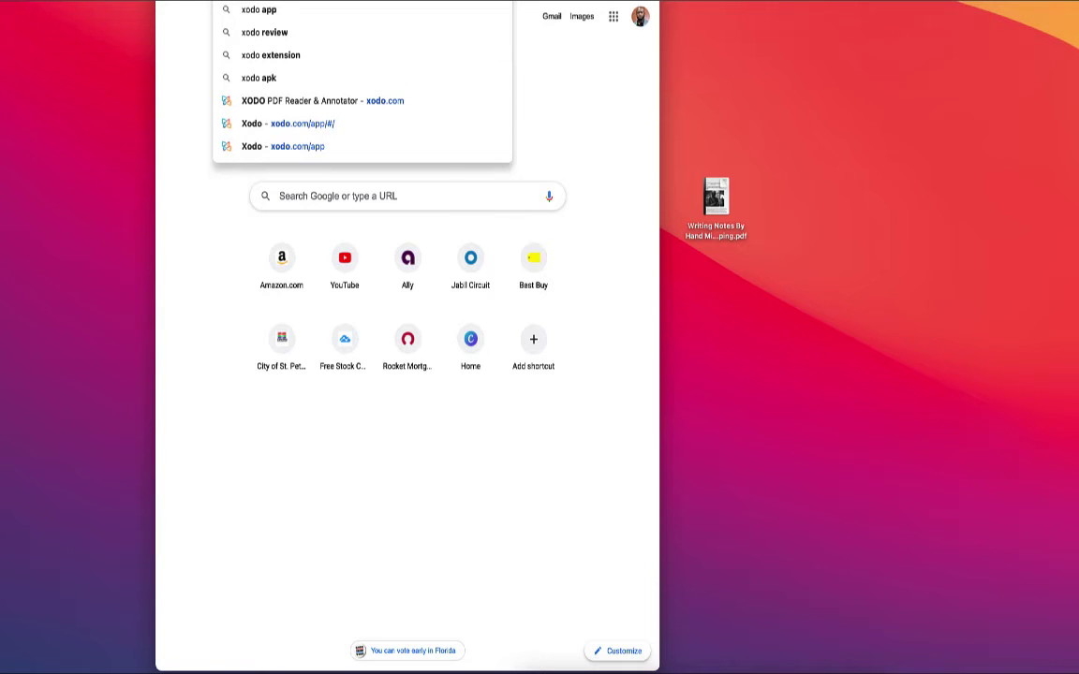
pyautogui.write('.com')
pyautogui.press('Return')
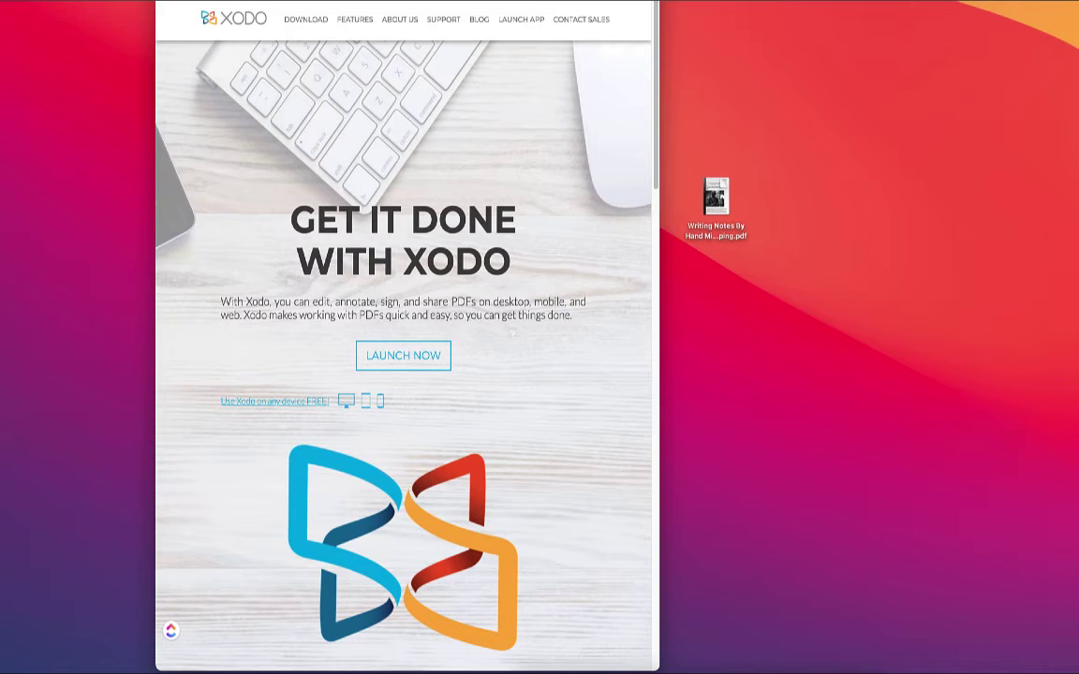
# - Enlarge the Chrome window and widen it further to the left
pyautogui.hotkey('ctrl', 'alt', 'Return')
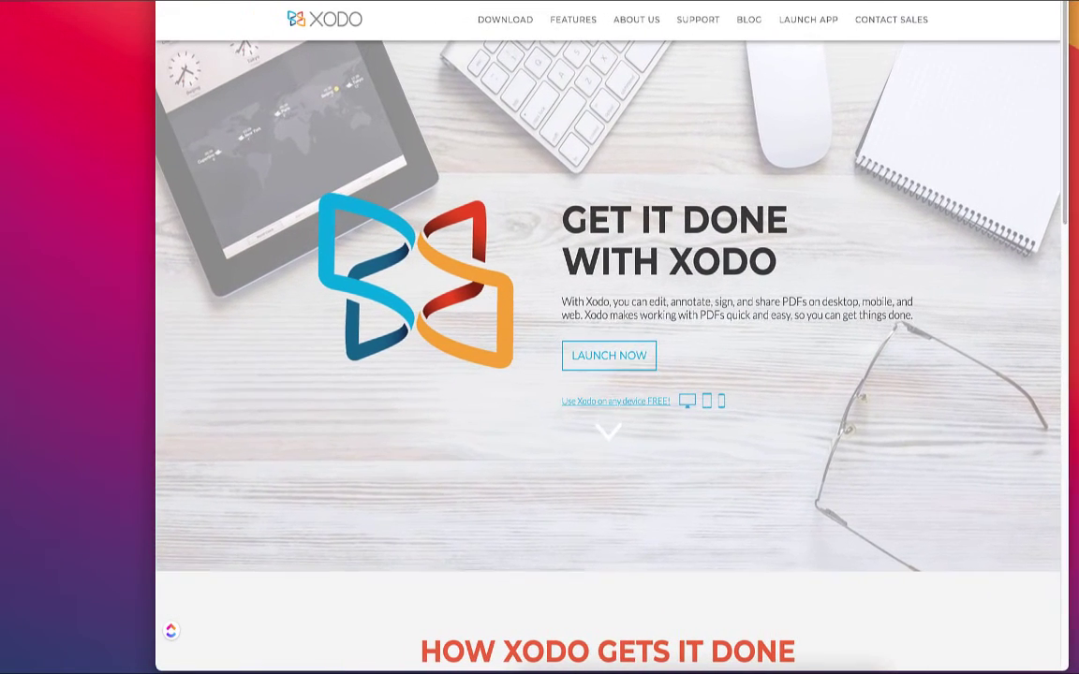
pyautogui.scroll(-1, 512, 127)
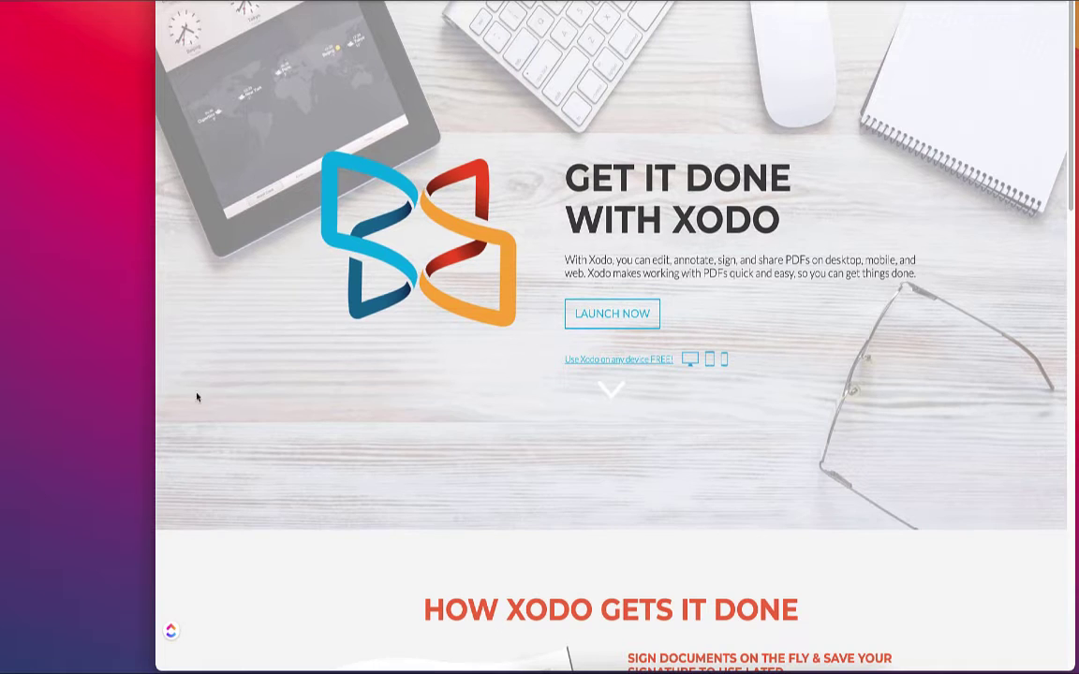
pyautogui.moveTo(155, 408); pyautogui.dragTo(103, 409)
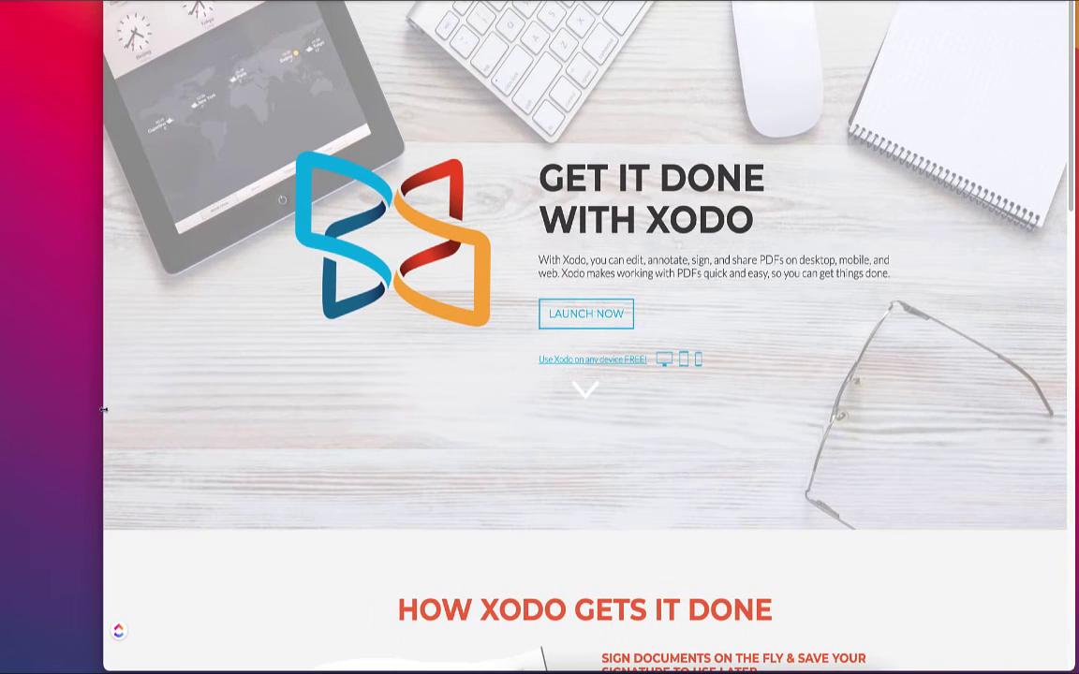
# - Launch the Xodo web app and open the local Writing Notes By Hand PDF
pyautogui.click(604, 316)
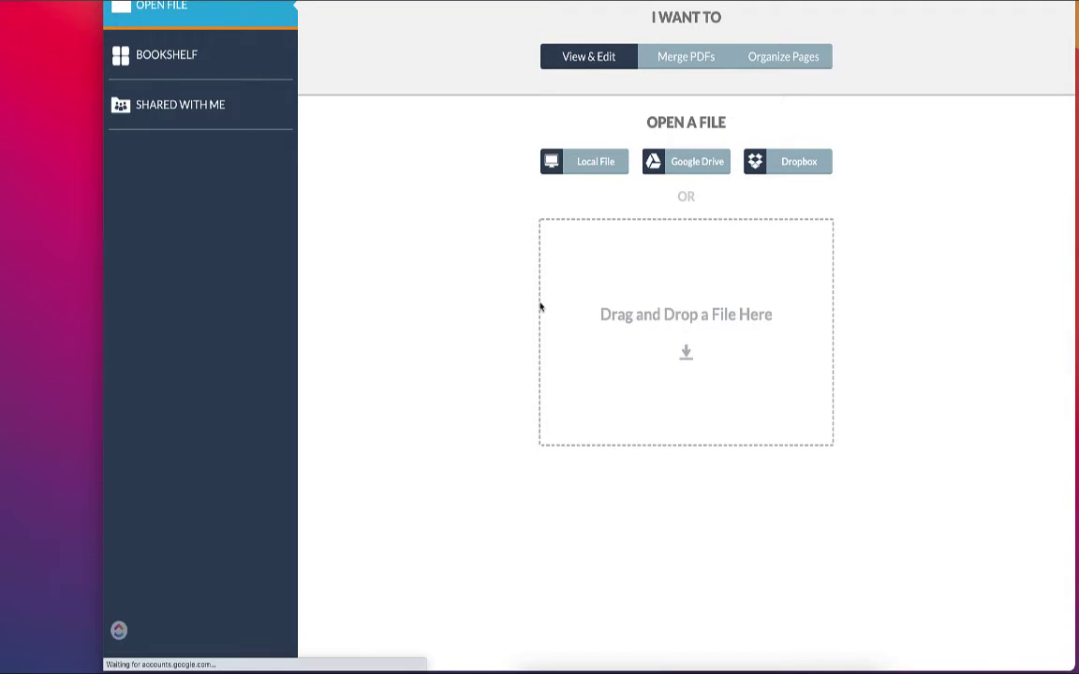
pyautogui.click(594, 166)
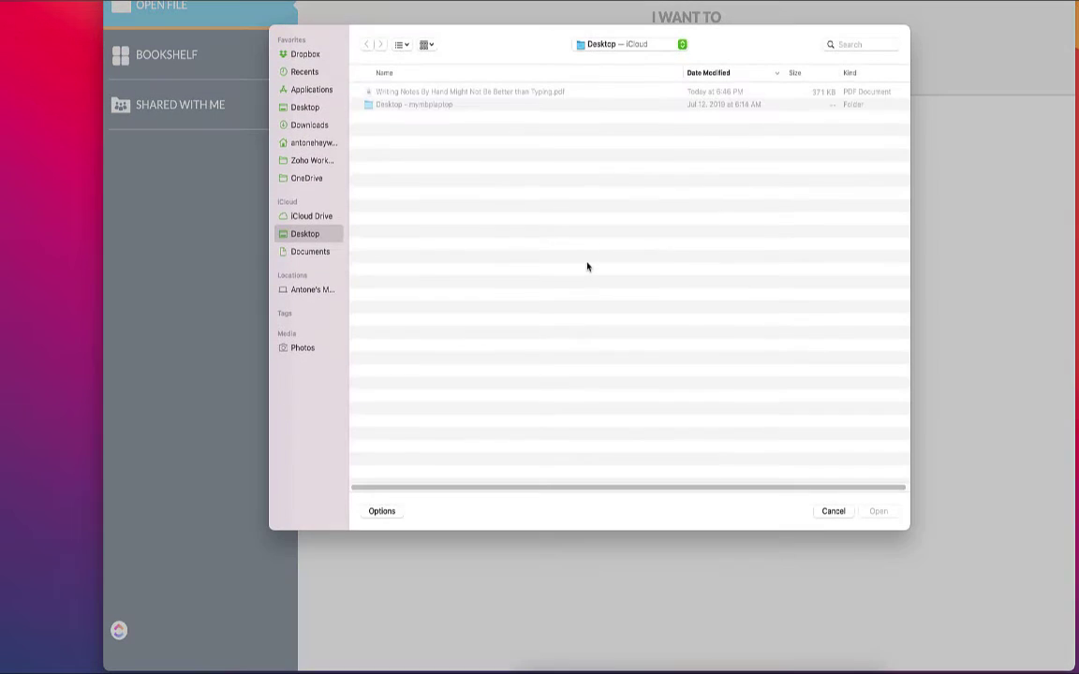
pyautogui.doubleClick(462, 93)
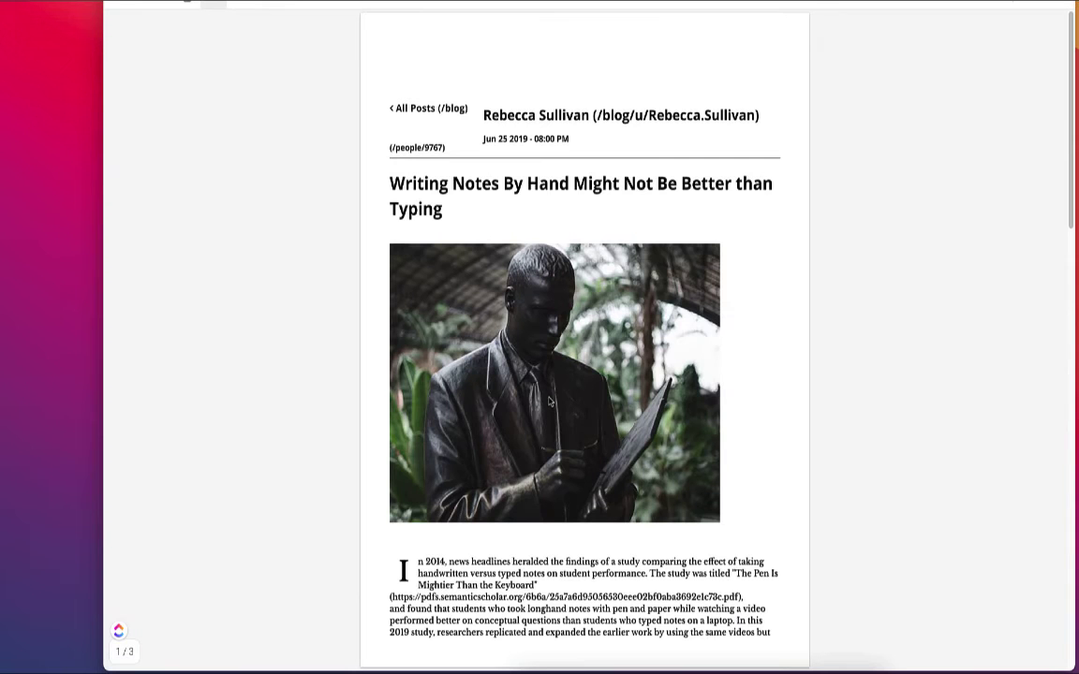
# - Scroll through the document to page 2's handwritten notes and highlights
pyautogui.scroll(-7, 764, 462)
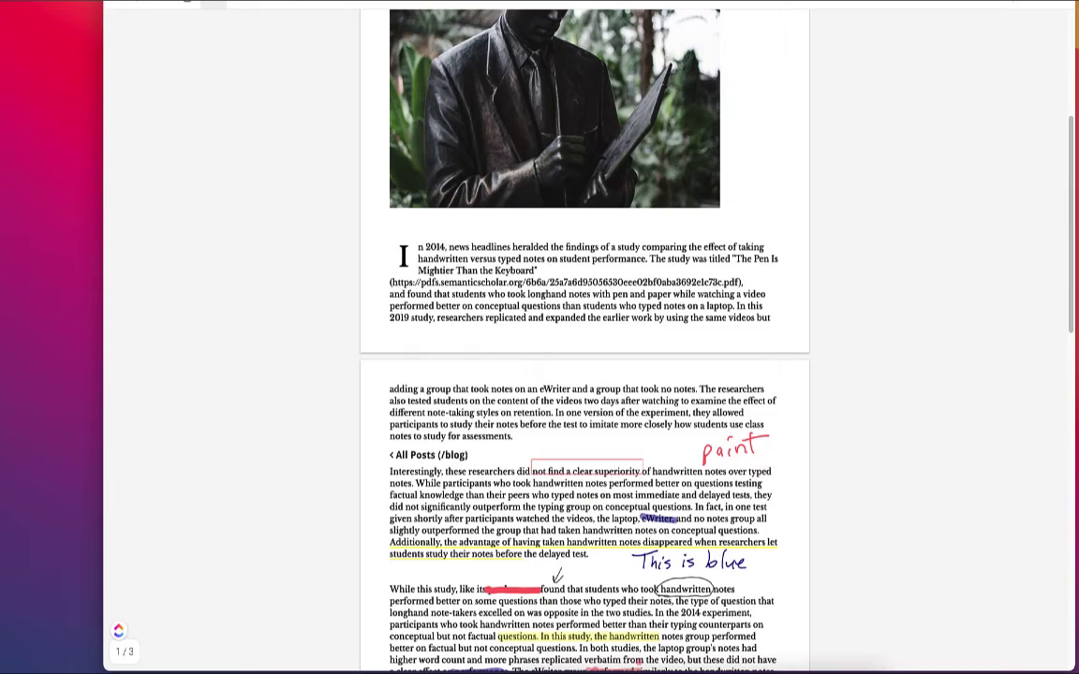
pyautogui.moveTo(187, 3)
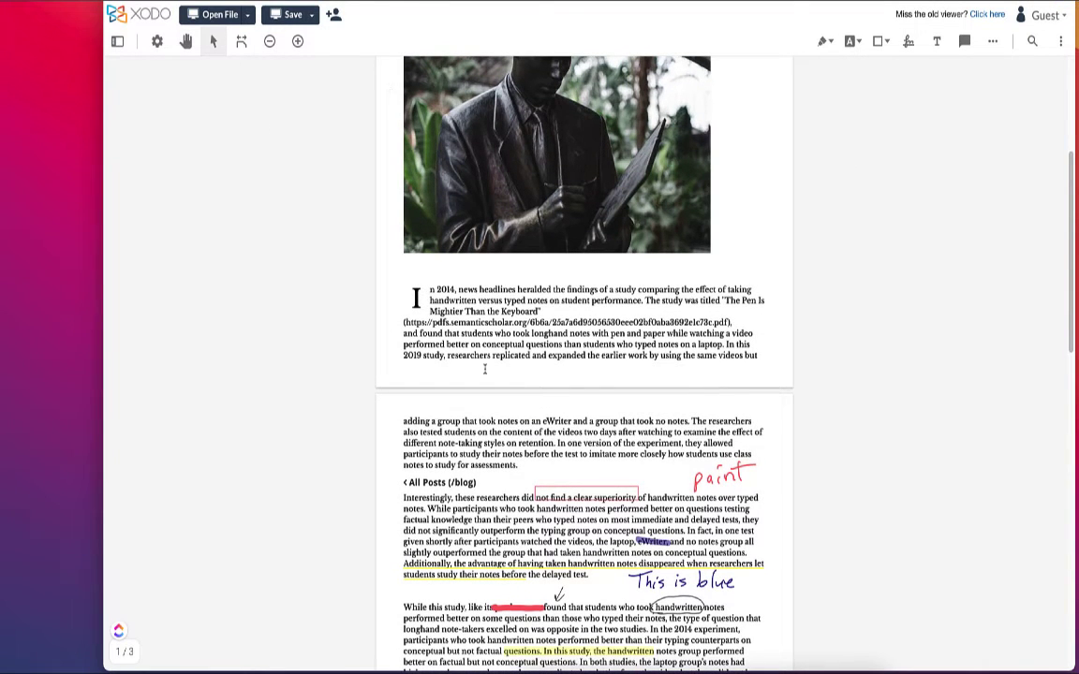
pyautogui.scroll(-3, 755, 392)
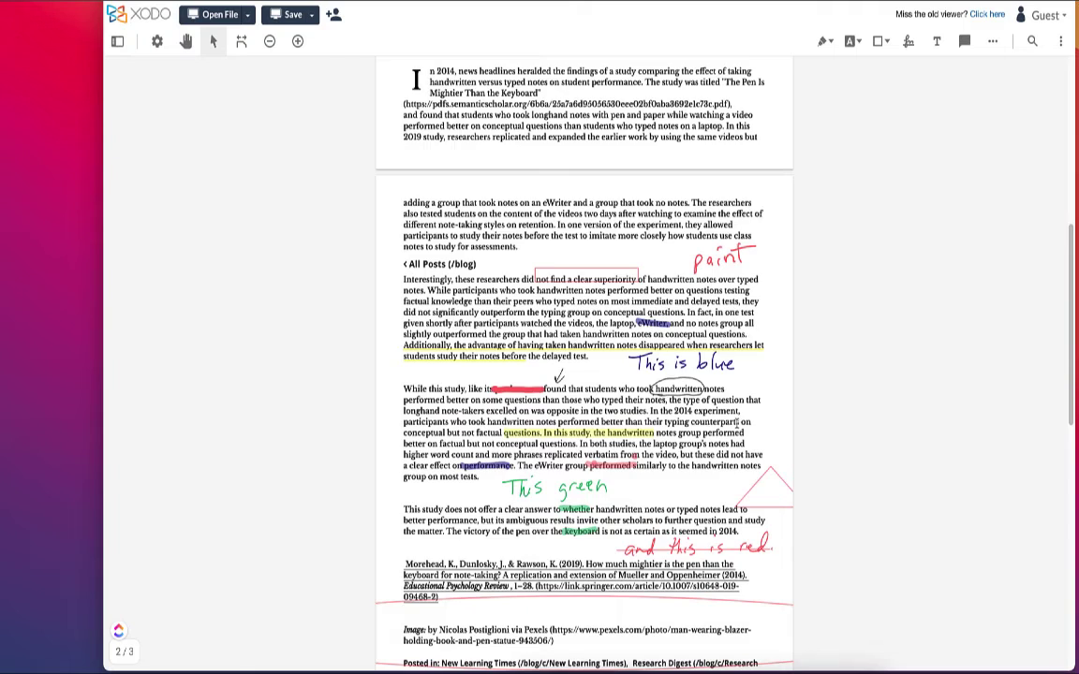
pyautogui.scroll(-1, 782, 374)
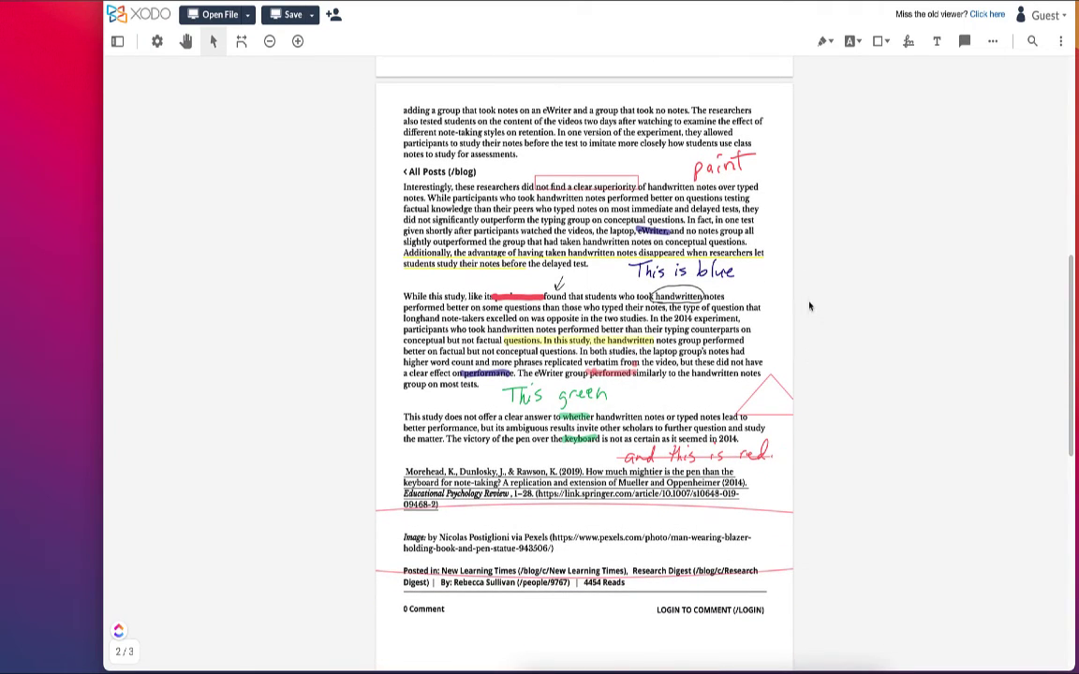
pyautogui.scroll(-1, 838, 313)
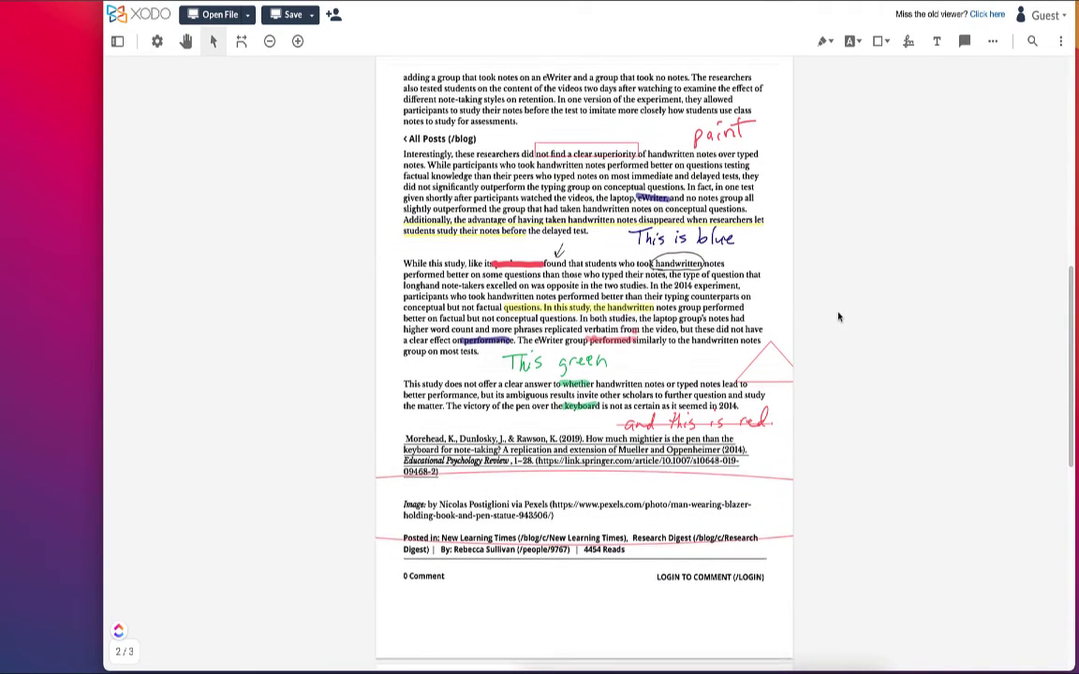
pyautogui.scroll(1, 655, 412)
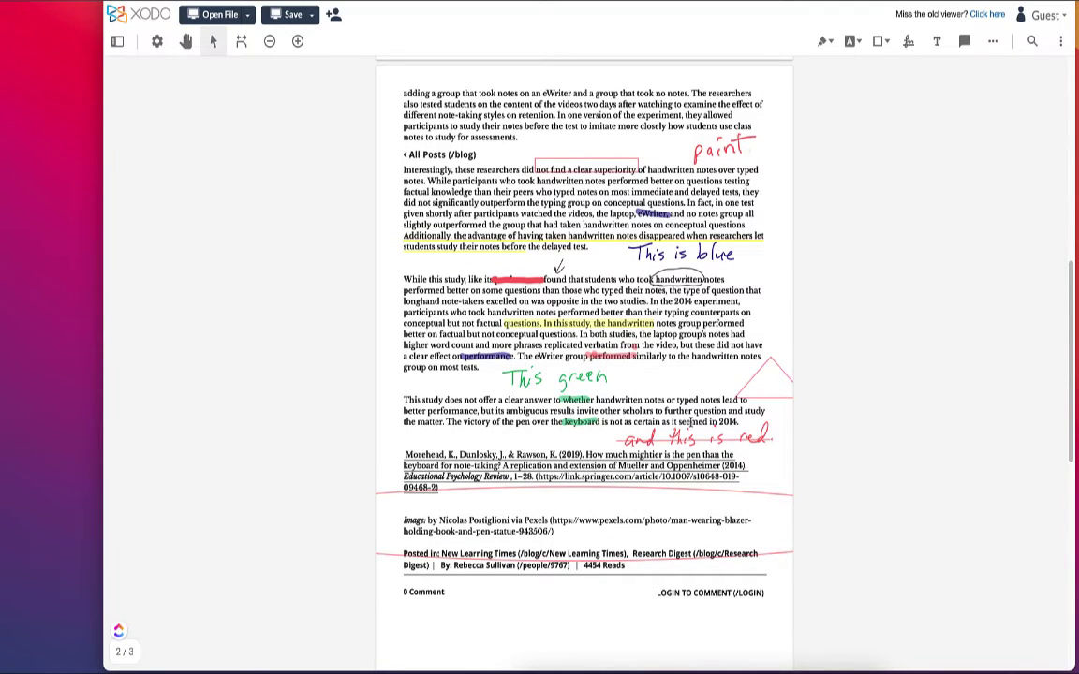
pyautogui.click(720, 151)
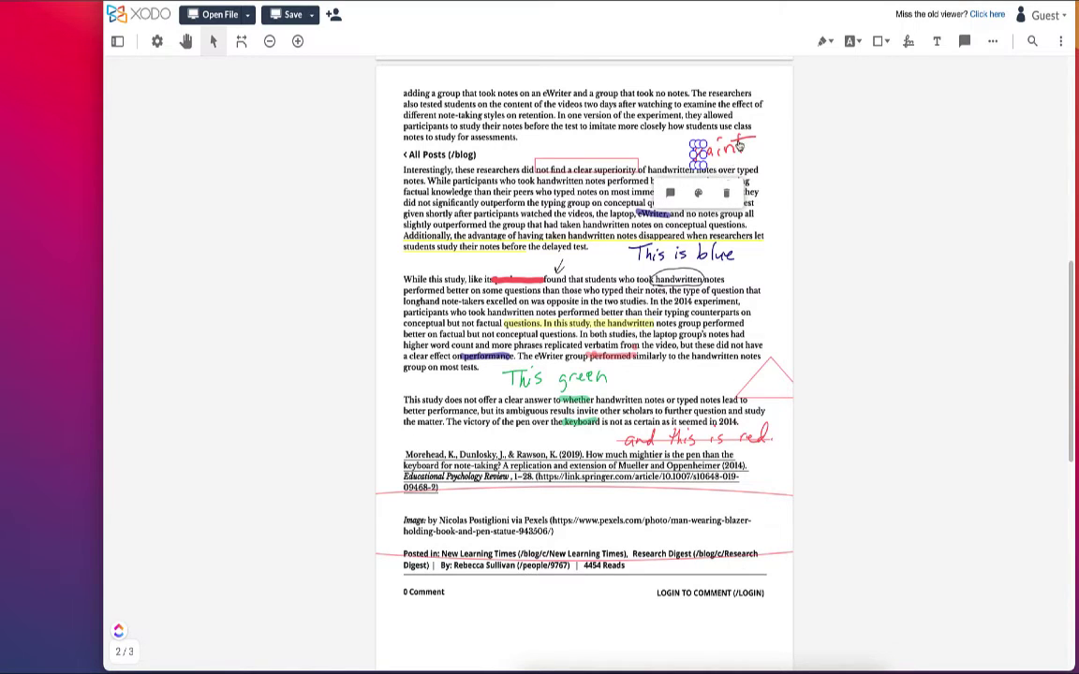
pyautogui.moveTo(736, 157); pyautogui.dragTo(697, 157)
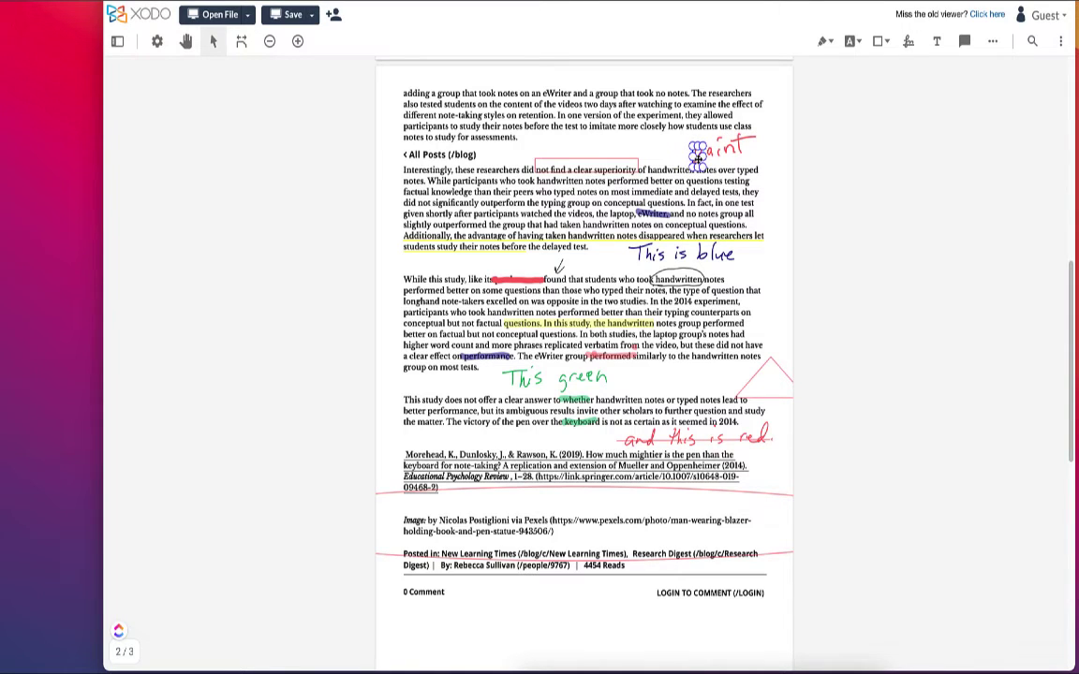
pyautogui.click(637, 169)
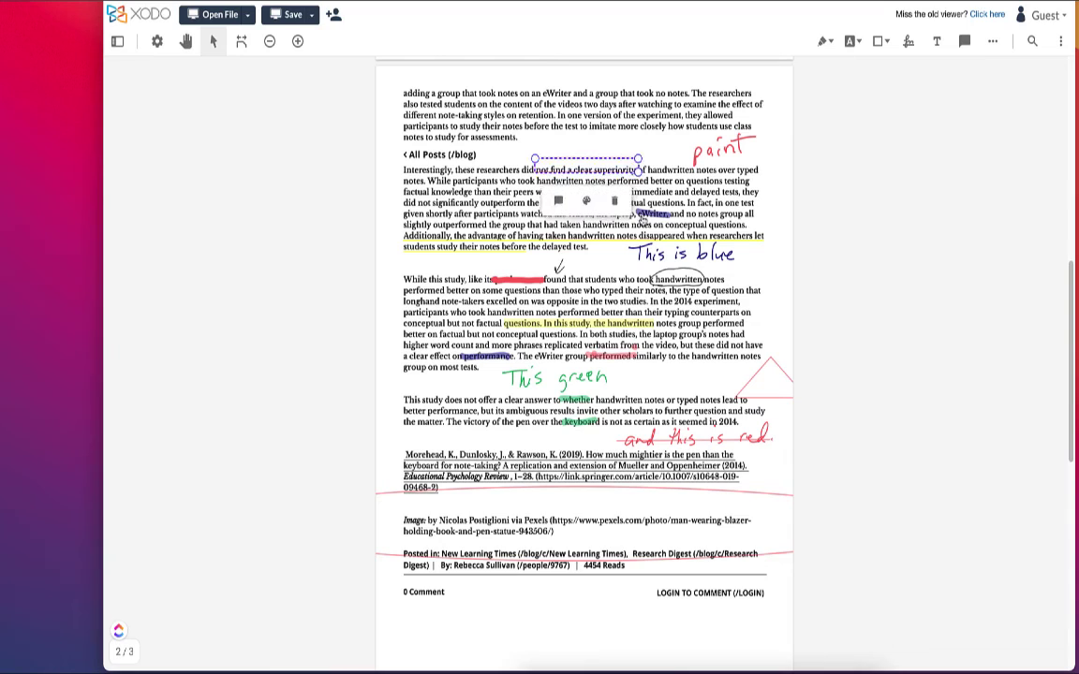
pyautogui.moveTo(595, 166)
pyautogui.mouseDown()
pyautogui.moveTo(597, 146)
pyautogui.moveTo(598, 169)
pyautogui.moveTo(532, 151)
pyautogui.moveTo(594, 169)
pyautogui.mouseUp()
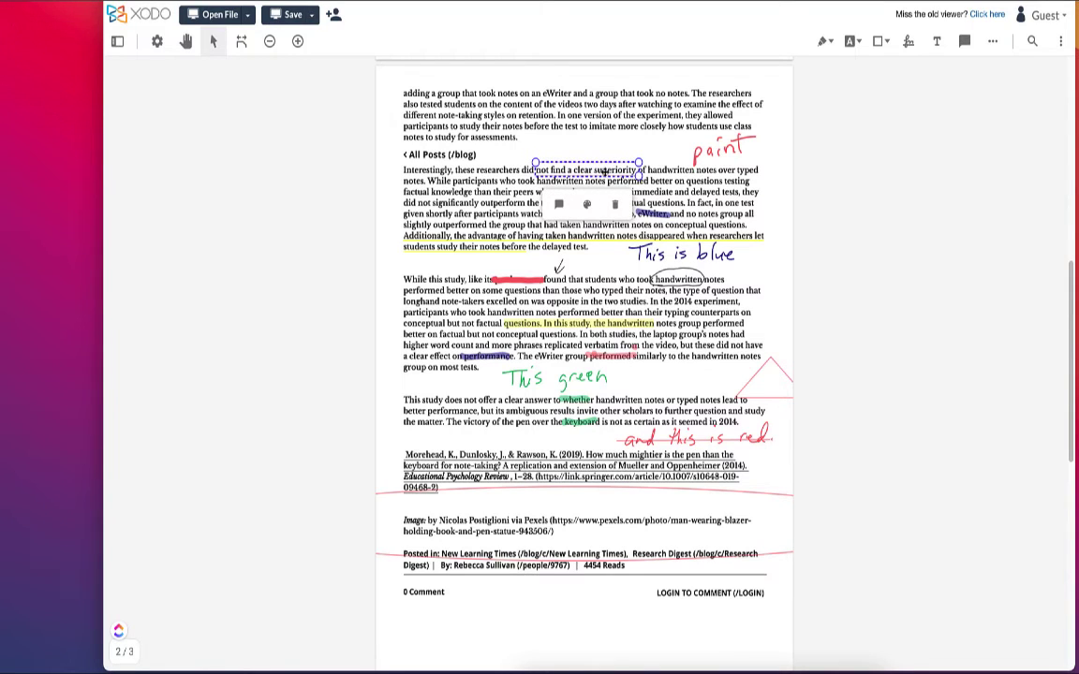
pyautogui.click(664, 191)
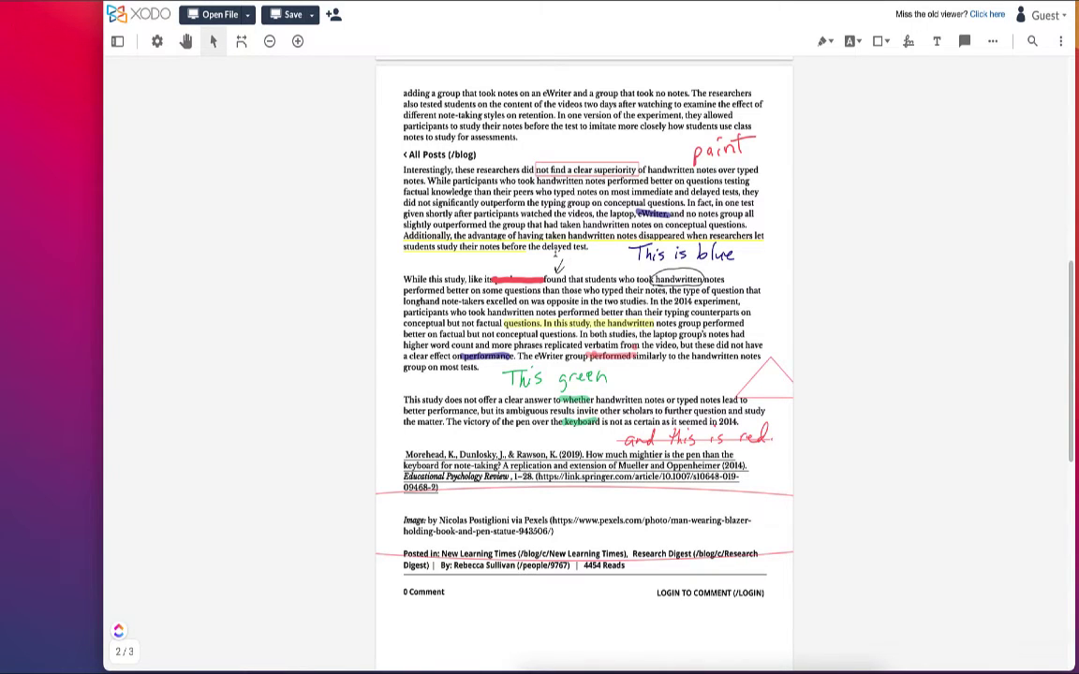
pyautogui.click(551, 241)
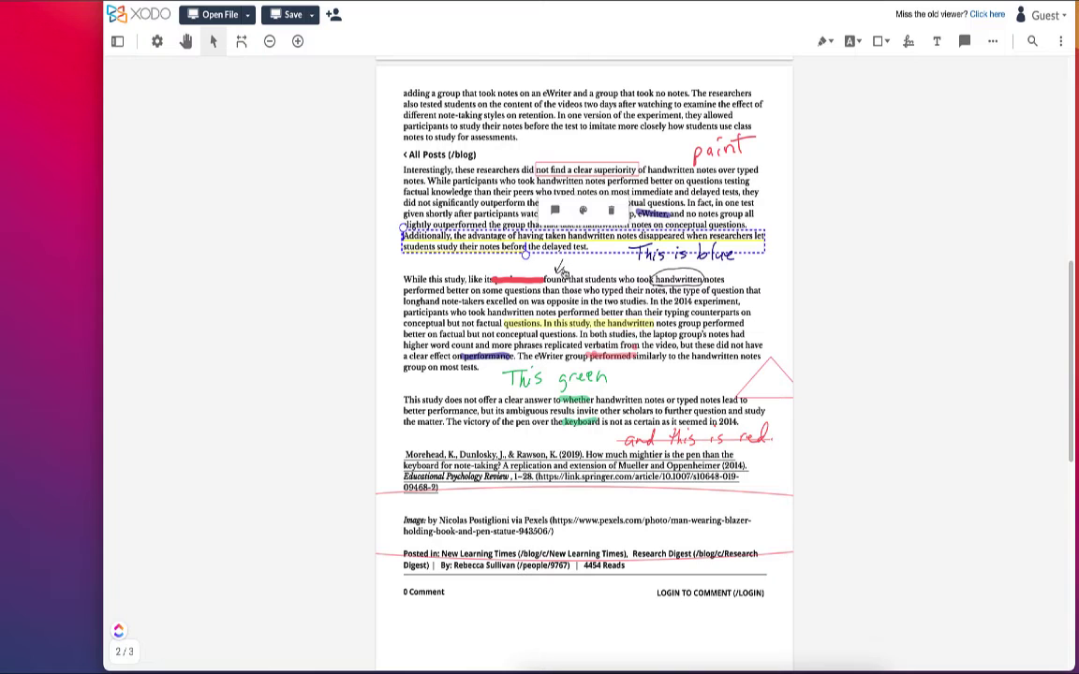
# - Show the highlight's comment in the notes panel and start a reply to it
pyautogui.click(555, 210)
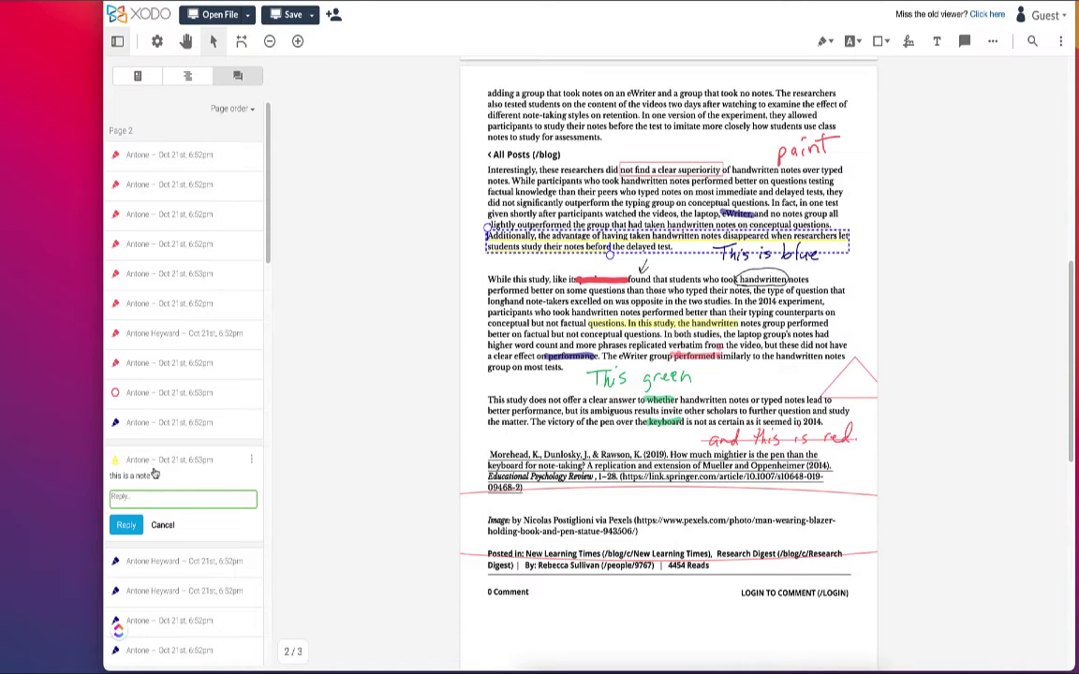
pyautogui.click(116, 477)
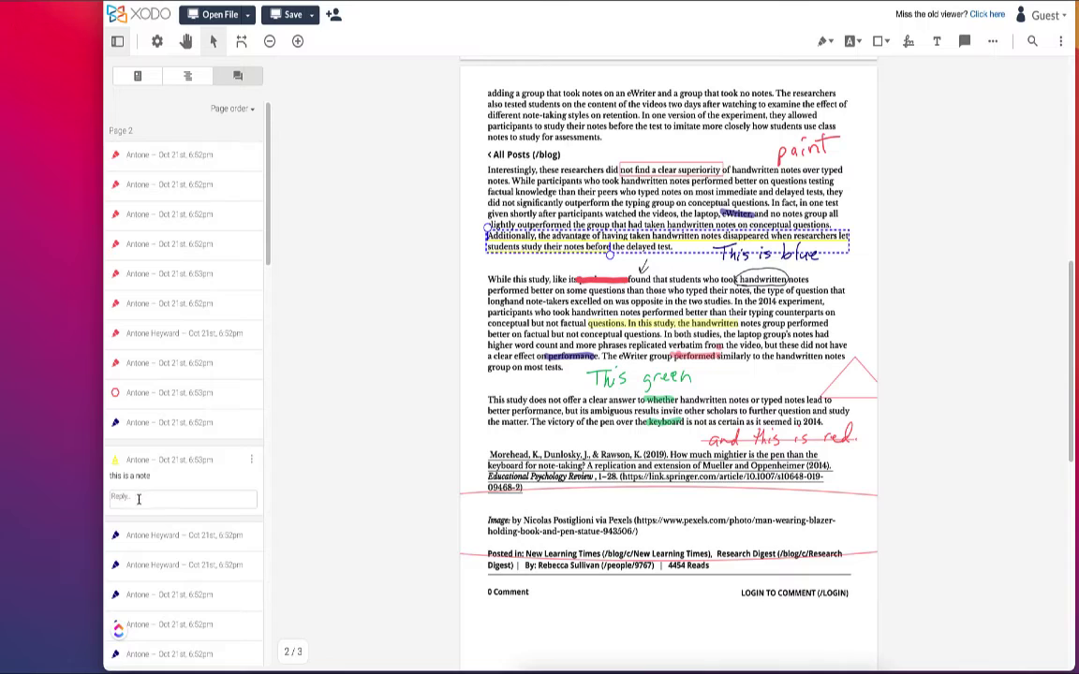
pyautogui.click(136, 501)
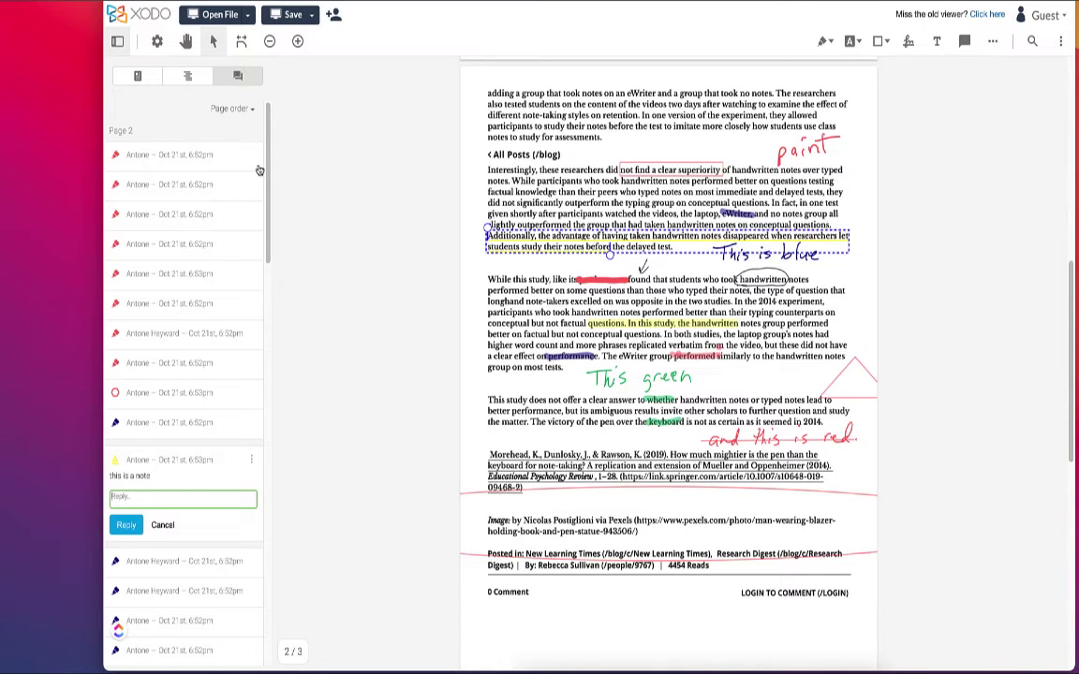
# - Expand the paint annotation's comment and the next two entries, then scroll the list
pyautogui.click(208, 172)
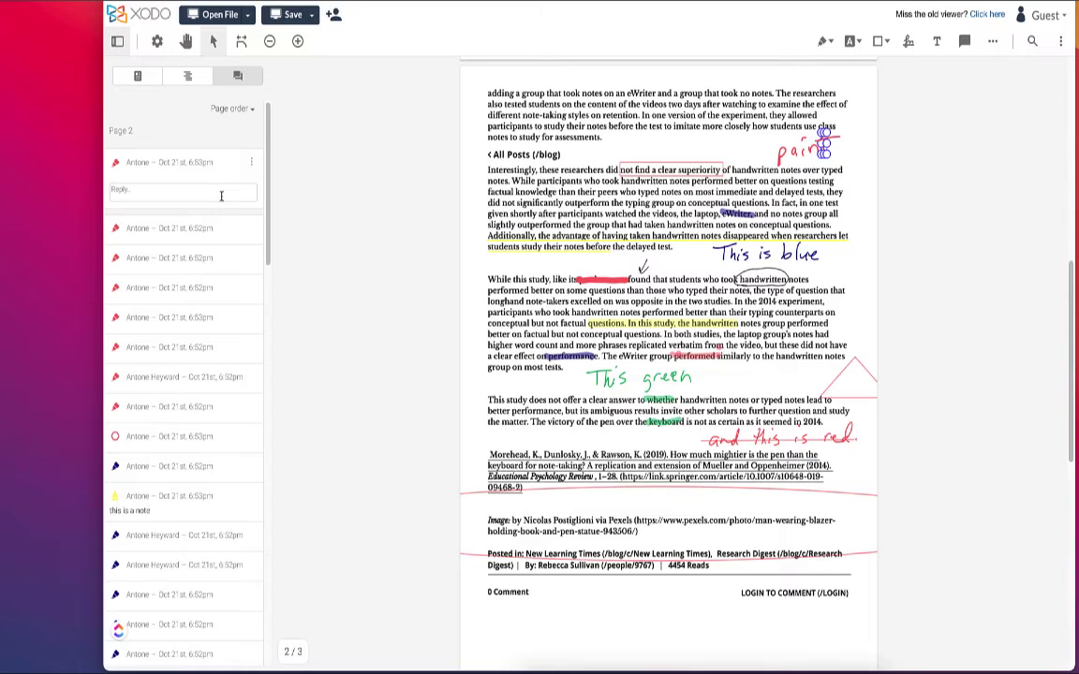
pyautogui.click(181, 204)
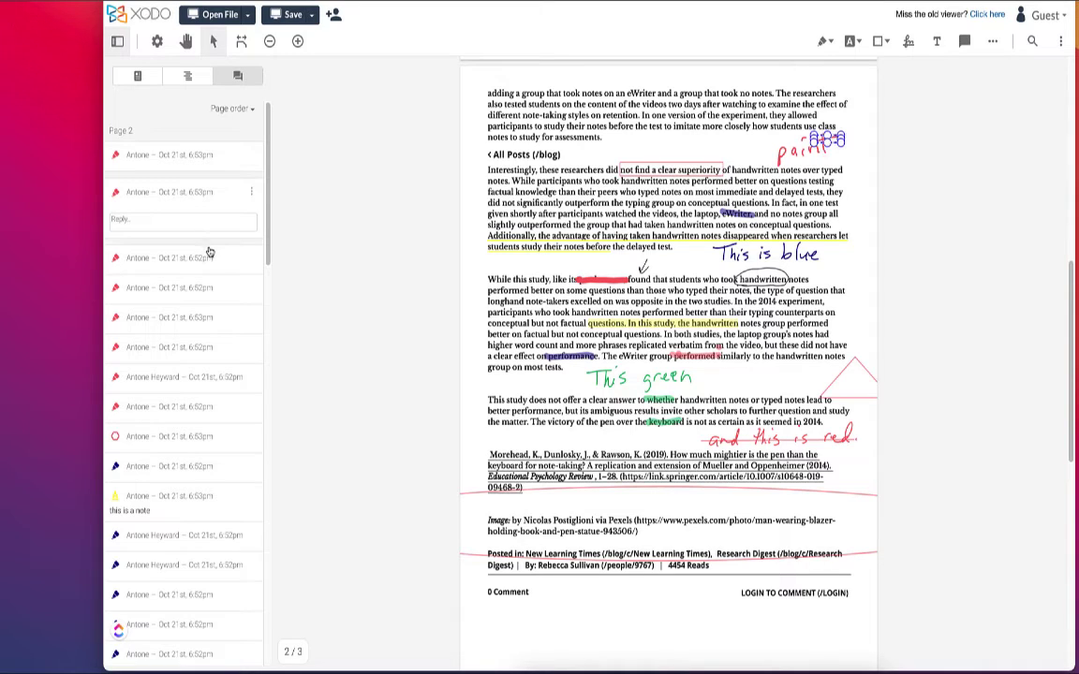
pyautogui.click(190, 248)
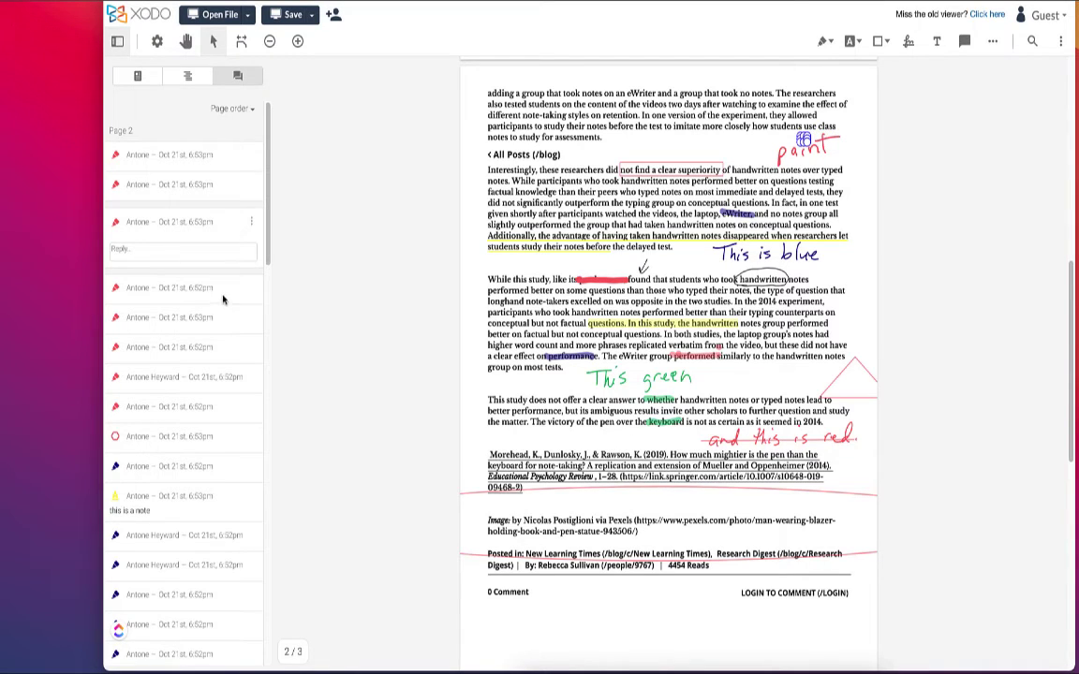
pyautogui.scroll(-3, 229, 414)
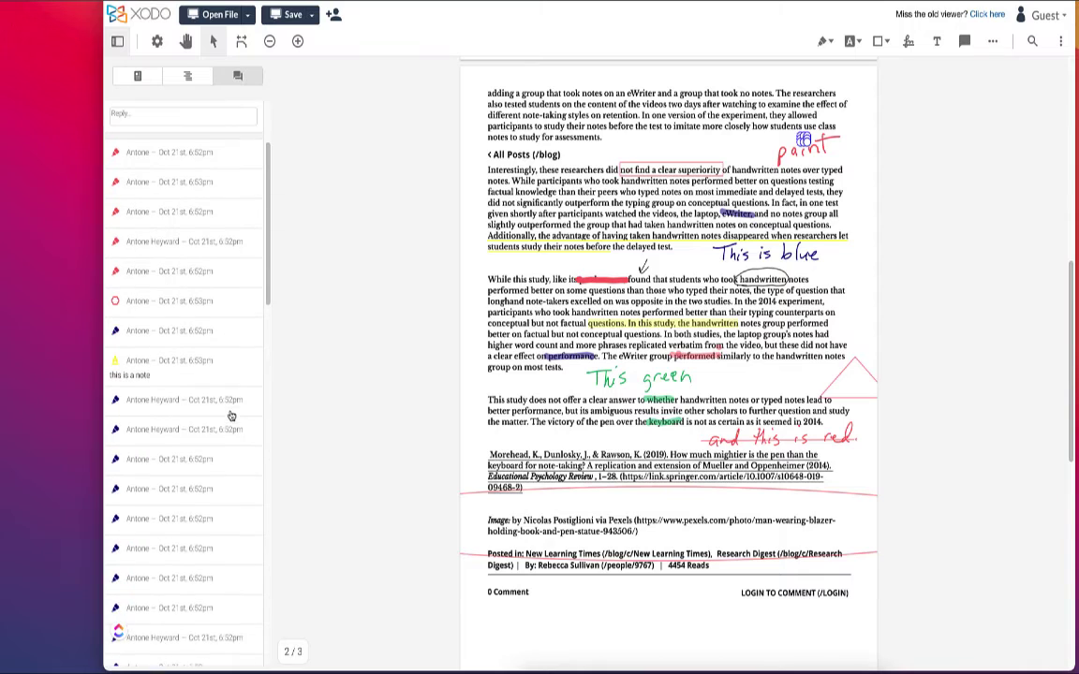
pyautogui.scroll(-4, 230, 414)
pyautogui.scroll(-10, 230, 415)
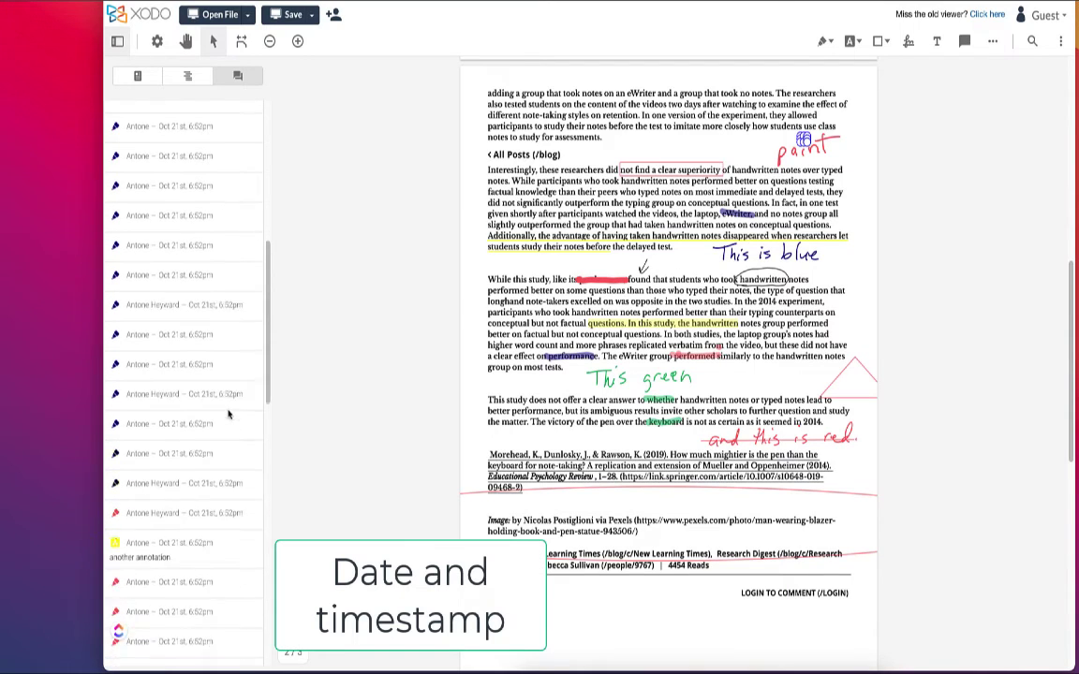